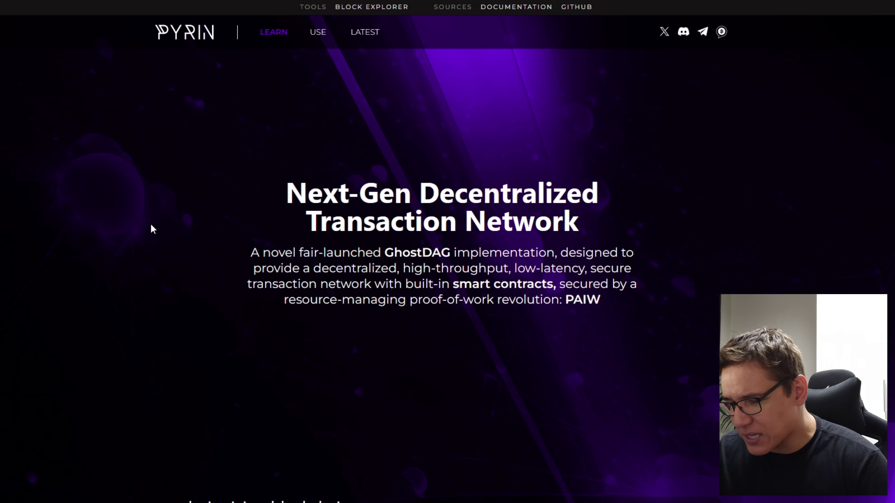
Step: Look through the Pyrin website from the introduction down to its links and mining software downloads
scroll(151, 225, "down", 3)
scroll(151, 227, "down", 20)
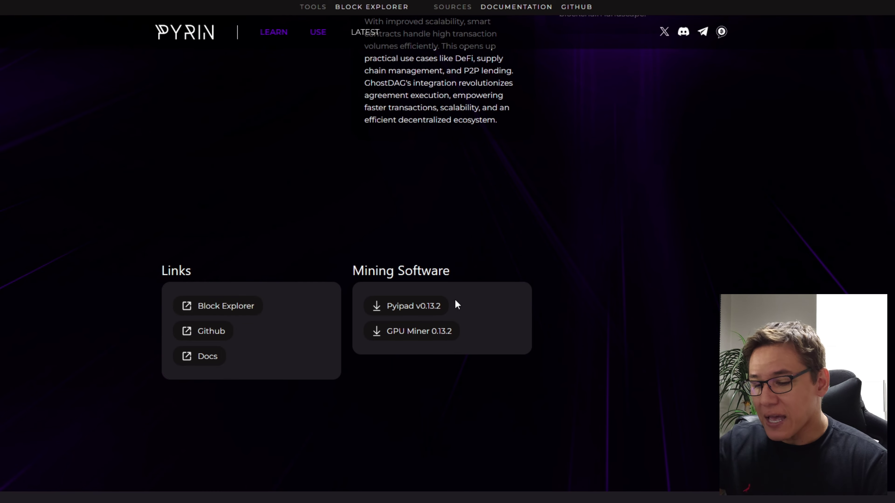
scroll(567, 330, "up", 20)
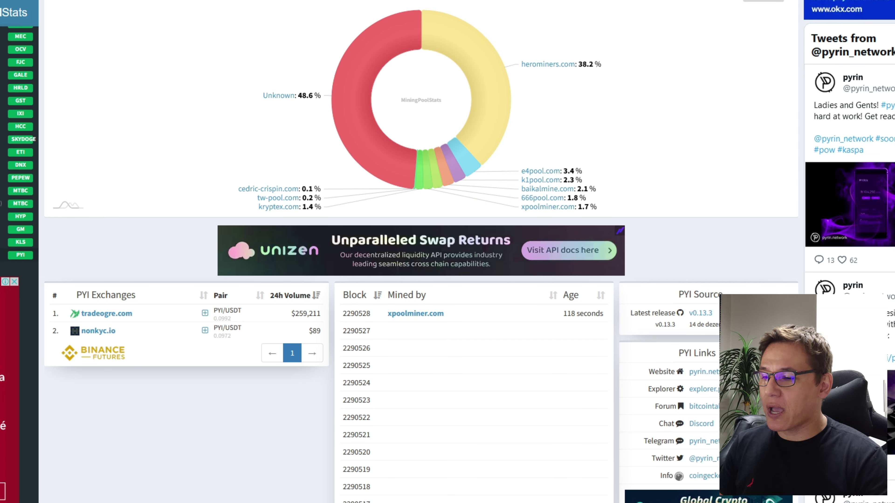
Step: Open Pyrin from MiningPoolStats' new PoW coins list and review its mining pools, exchanges and recent blocks
scroll(423, 247, "up", 10)
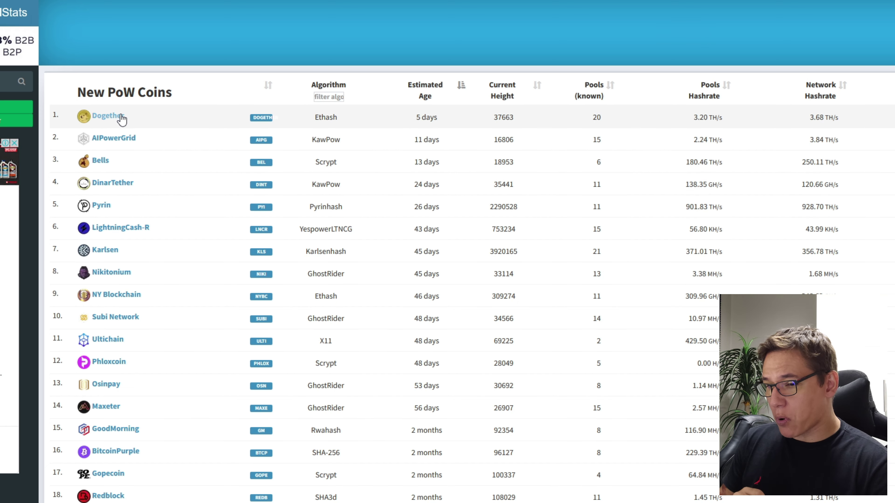
left_click(102, 206)
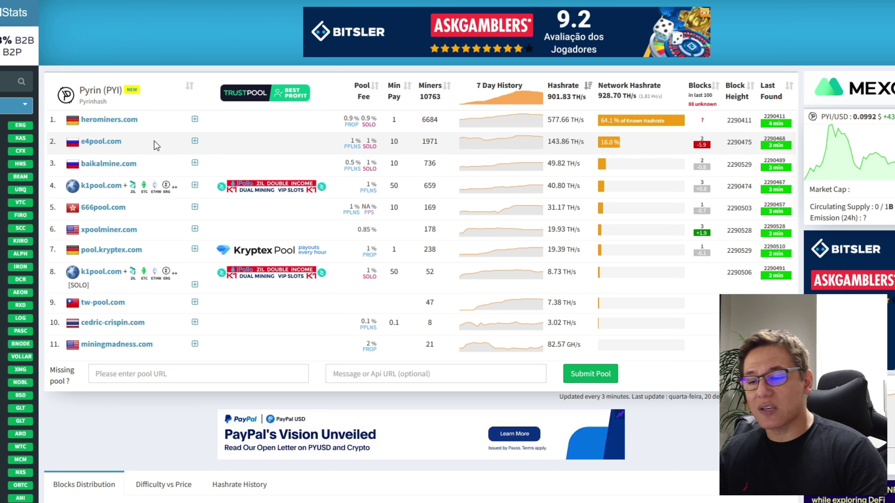
scroll(154, 149, "down", 15)
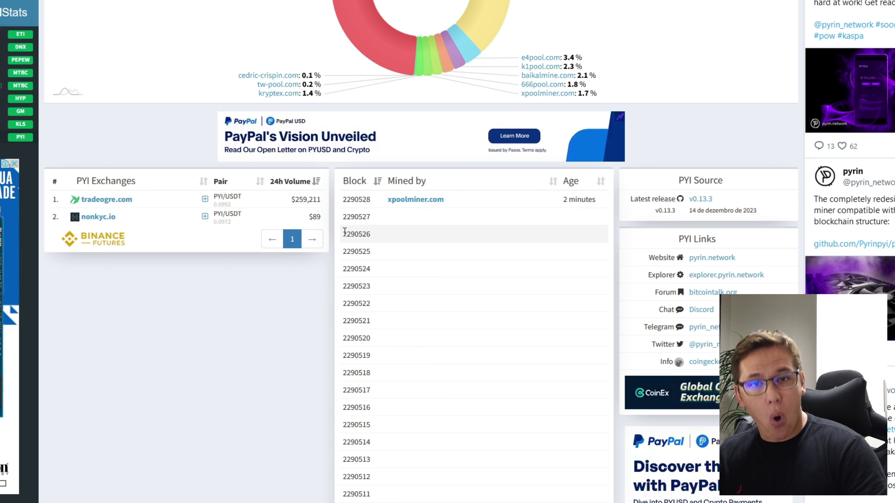
scroll(341, 238, "up", 10)
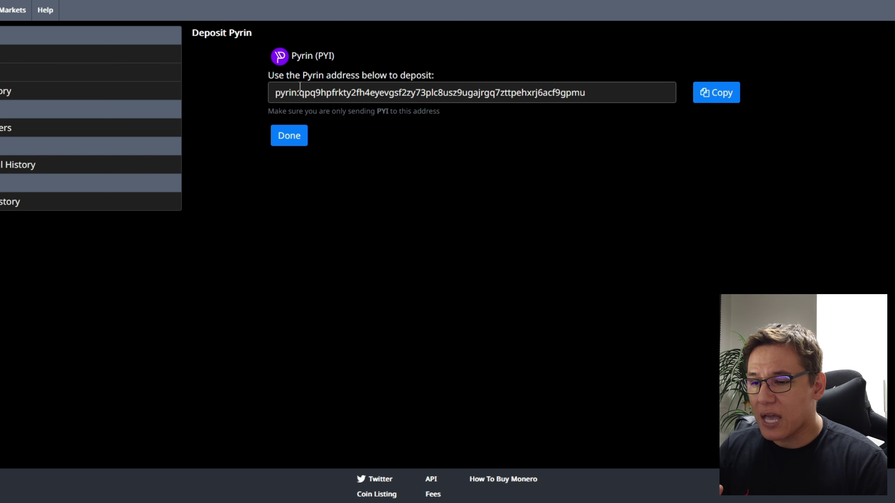
Step: Highlight the Pyrin deposit address, then switch to Hive OS and start a new farm wallet with PYI as its coin
left_click_drag(273, 94, 630, 105)
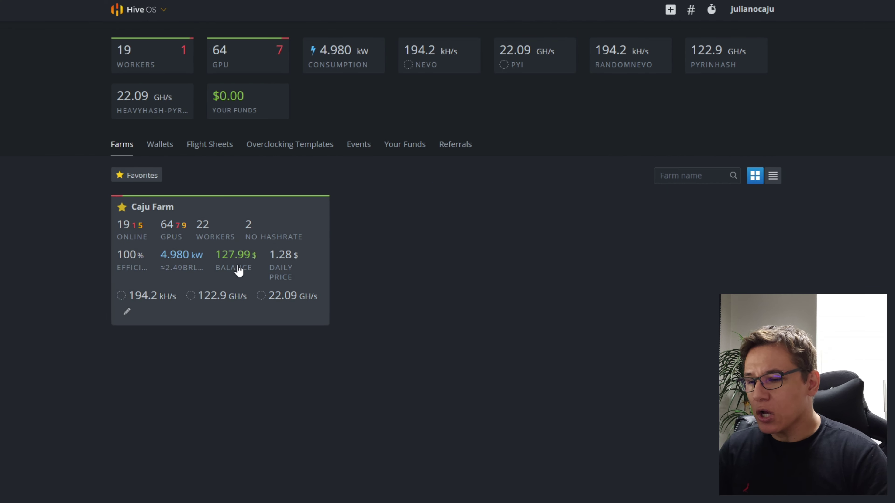
left_click(217, 246)
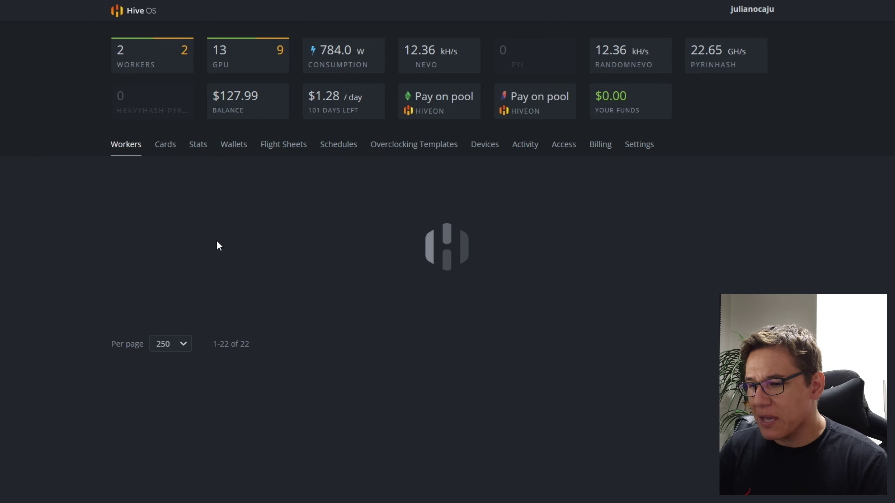
left_click(235, 145)
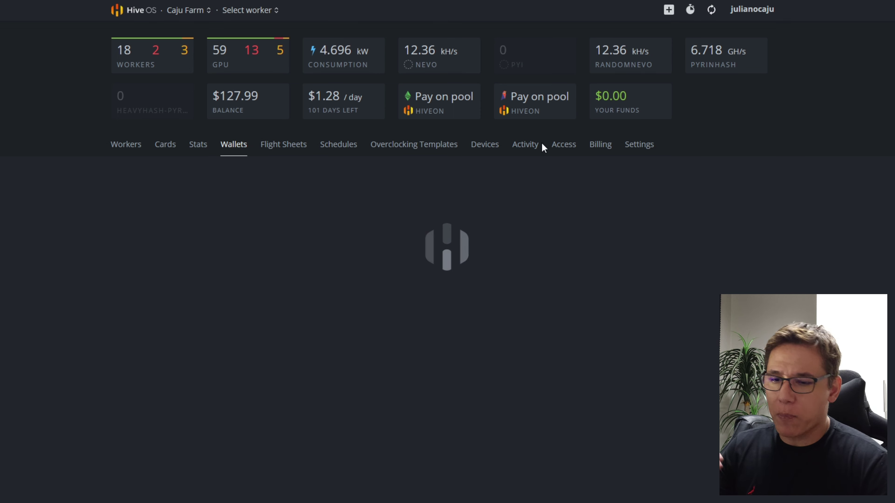
left_click(747, 185)
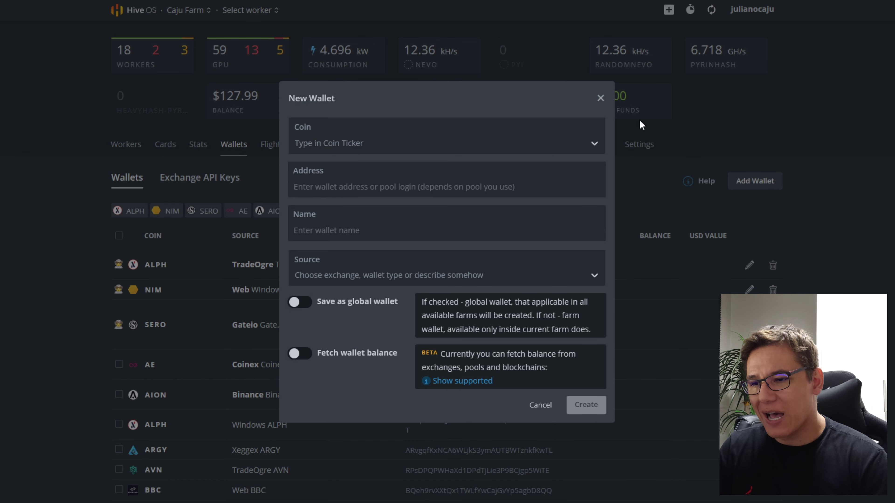
left_click(349, 137)
type("P")
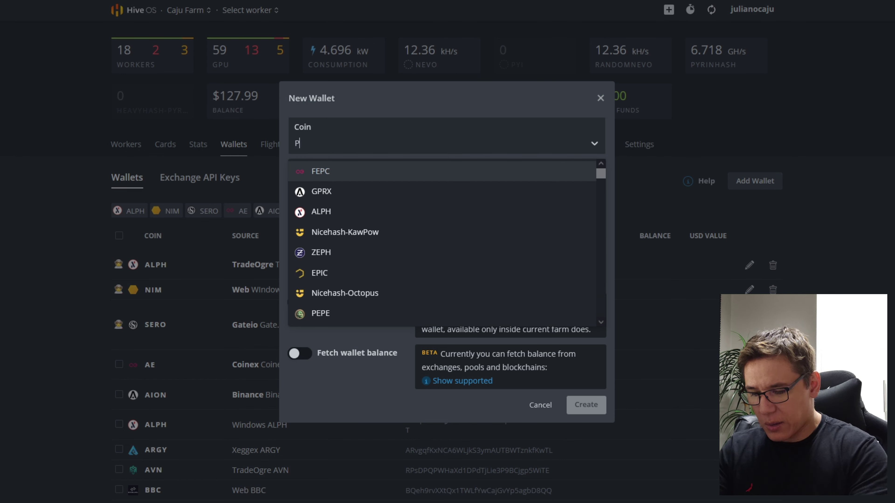
type("YI")
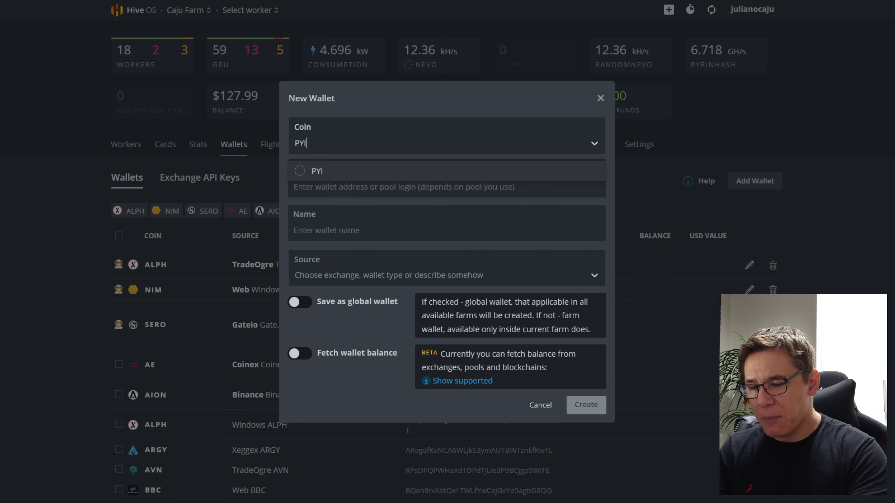
left_click(363, 172)
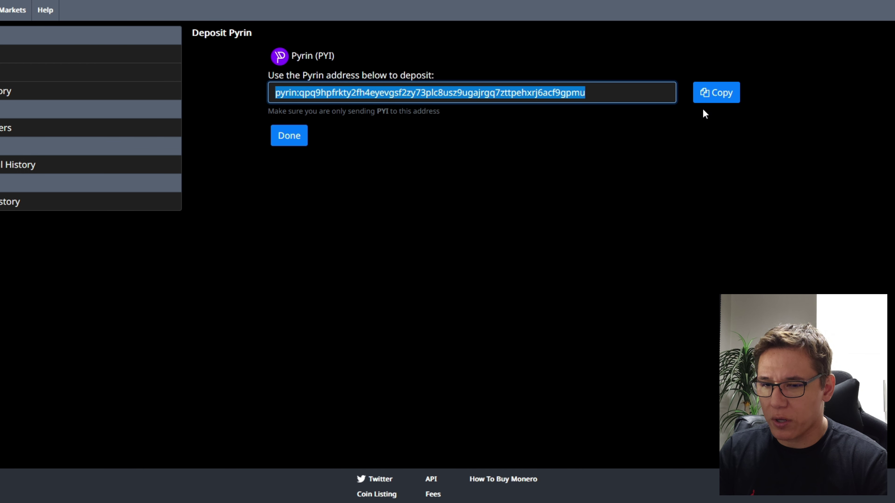
Step: Copy the exchange's Pyrin deposit address into the new wallet and name it "Tradeogre PYI", then close the wallet form
left_click(710, 93)
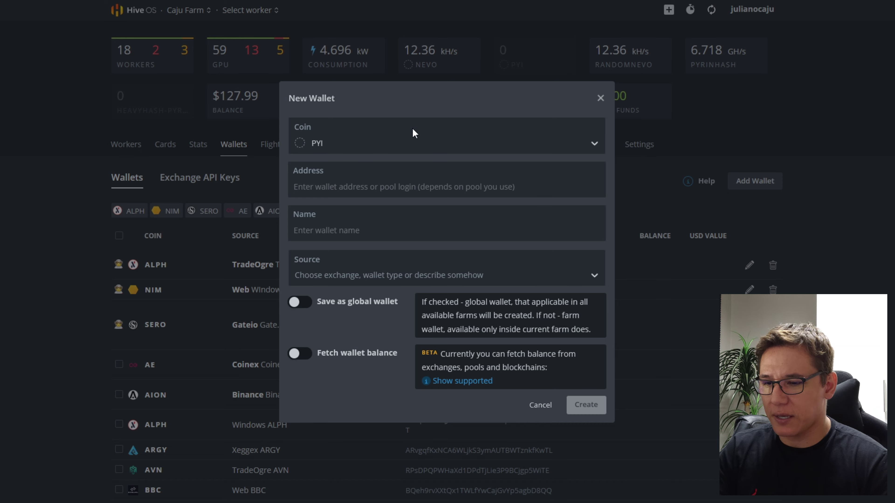
left_click(361, 190)
key("ctrl+v")
left_click(369, 220)
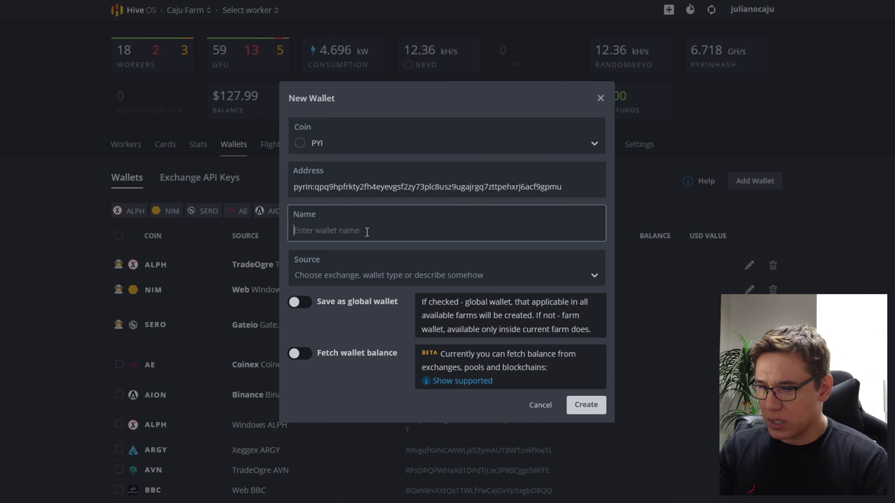
type("Tradeogre PYI")
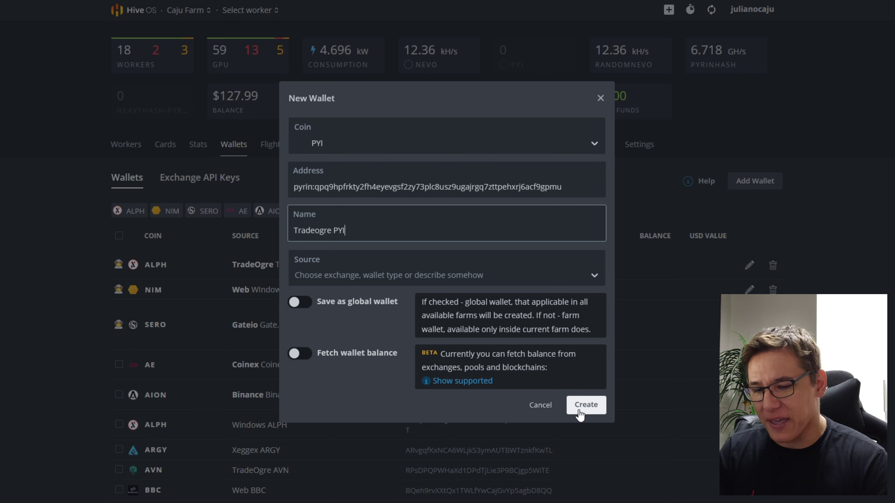
left_click(588, 405)
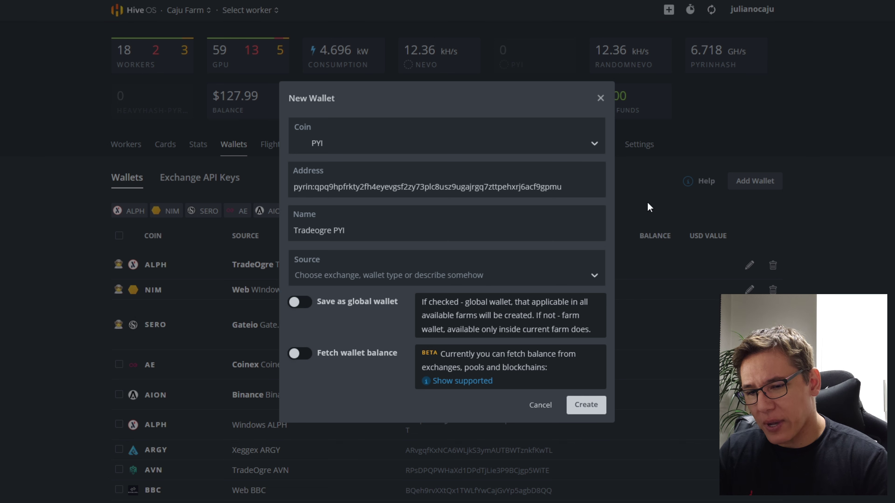
left_click(603, 105)
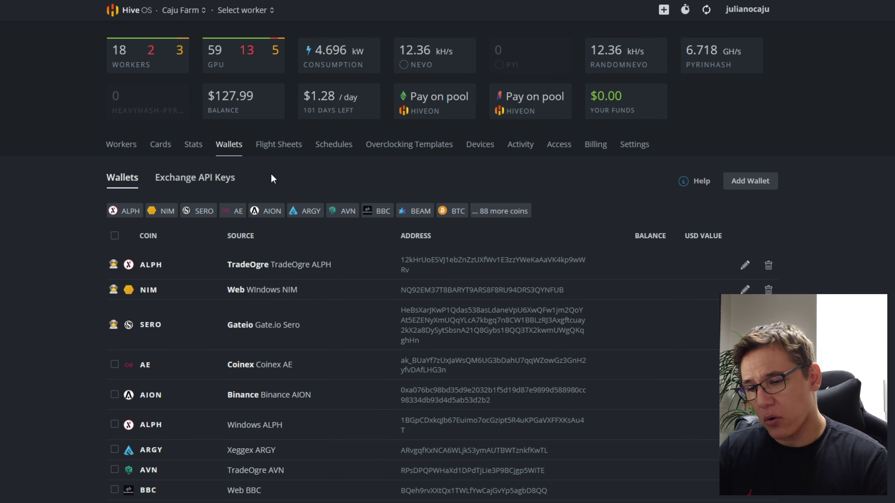
Step: Start a new flight sheet for the coin PYI using the TradeOgre PYI wallet
left_click(278, 149)
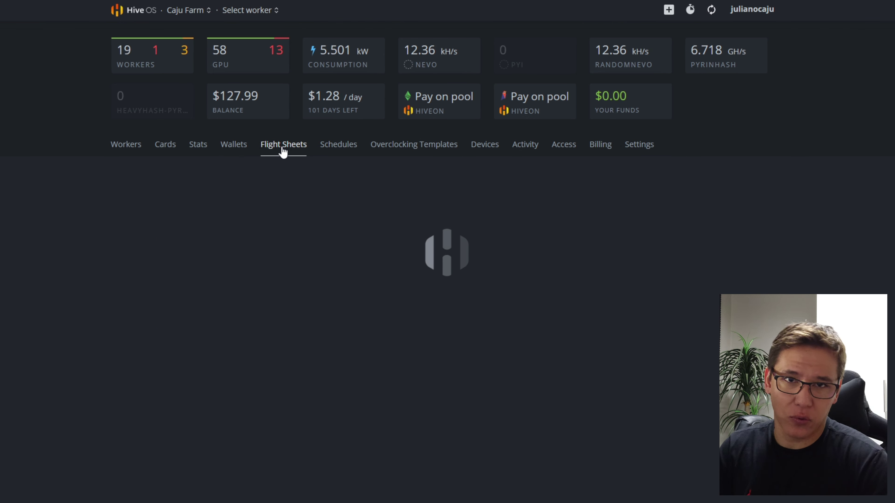
left_click(221, 235)
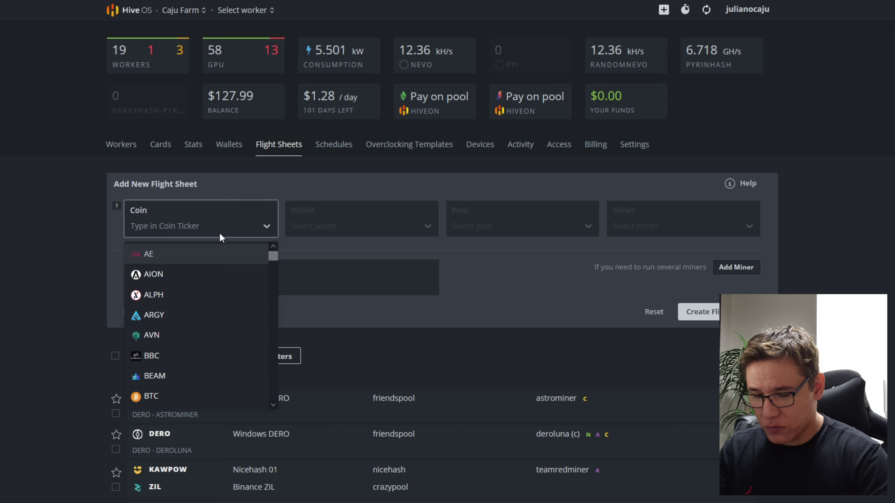
type("pyi")
left_click(177, 254)
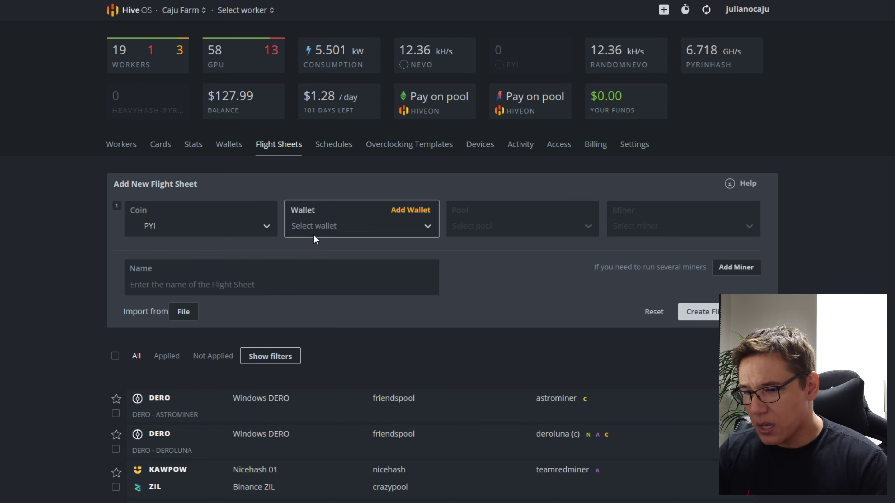
left_click(313, 234)
left_click(317, 253)
Step: Set the flight sheet's pool to herominers with the Brazil server br.pyrin.herominers.com:1177
left_click(467, 230)
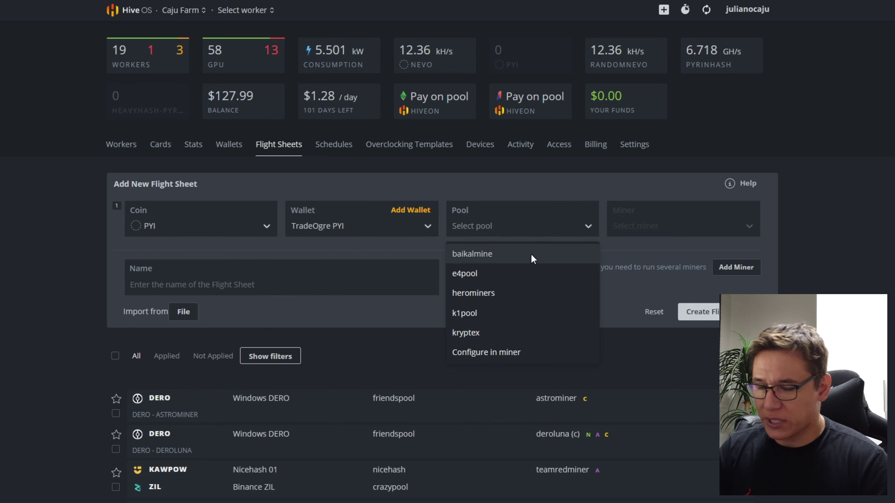
left_click(473, 293)
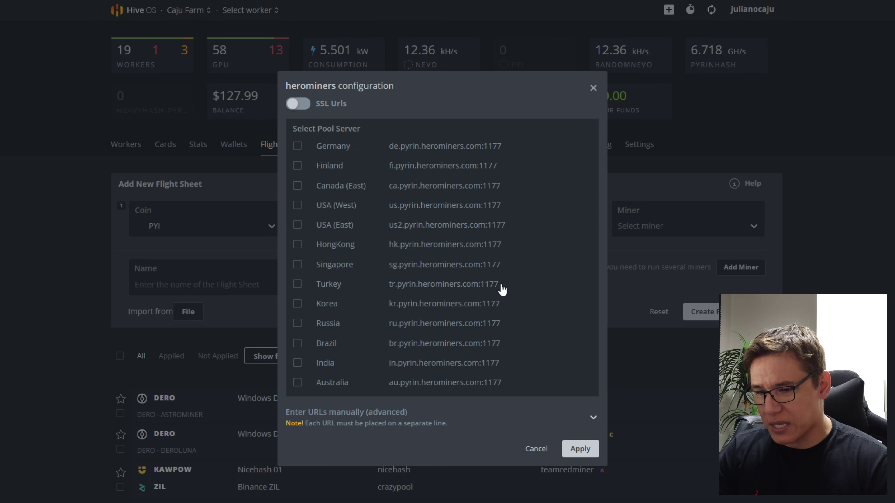
left_click(317, 344)
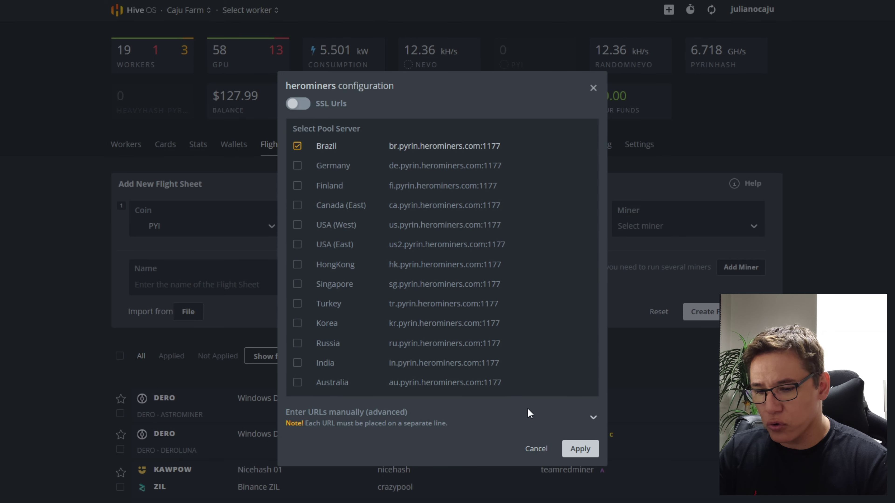
left_click(568, 453)
Step: Choose Rigel Miner for the flight sheet and apply its configuration with the pyrinhash algorithm
left_click(664, 227)
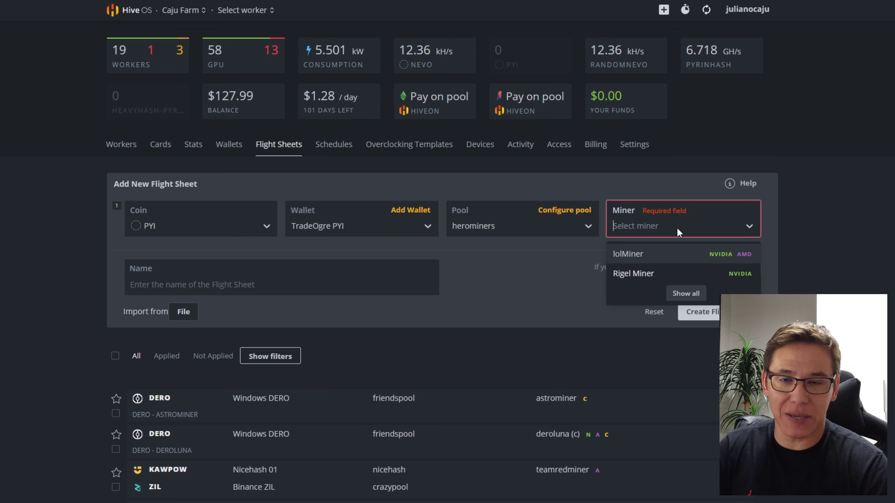
left_click(640, 273)
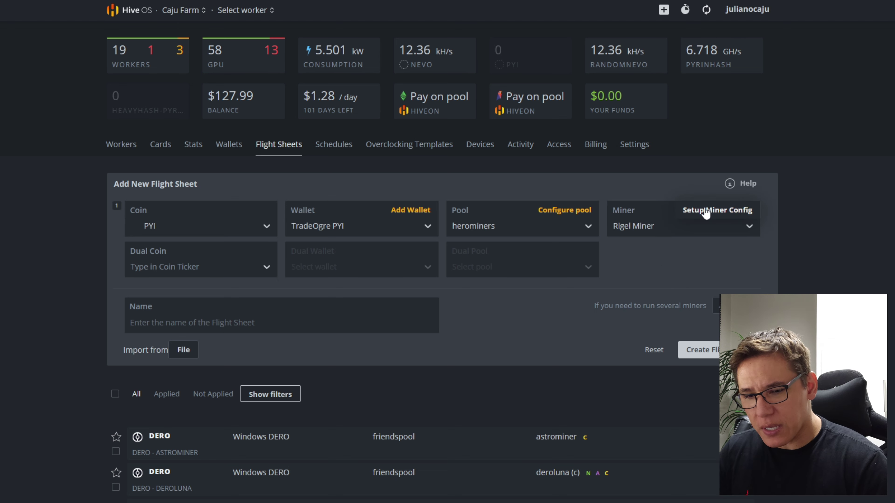
left_click(717, 210)
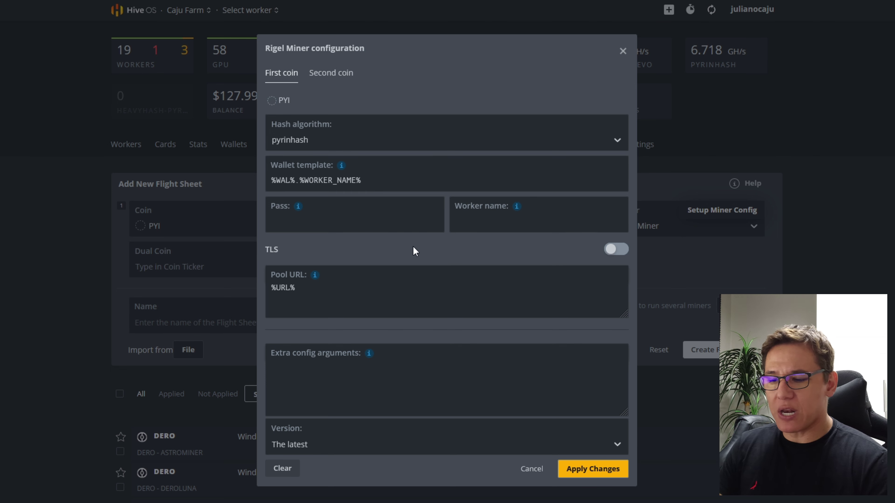
left_click(575, 473)
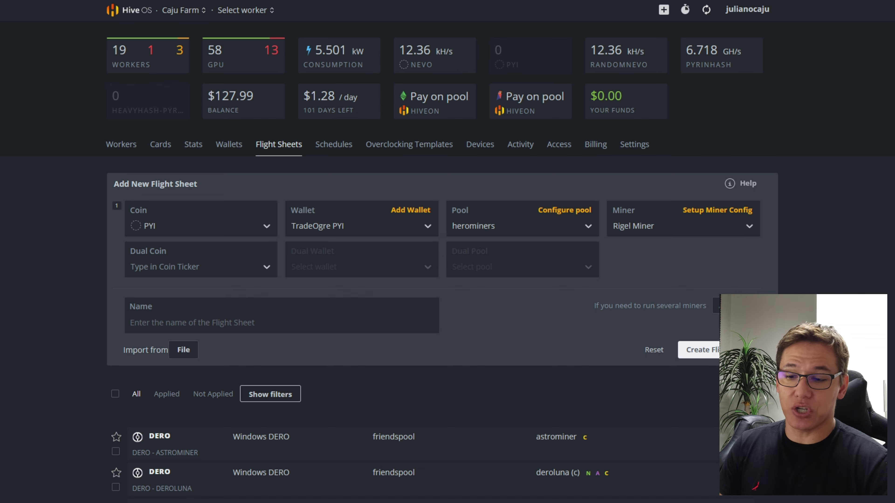
Step: Try lolMiner as the flight sheet's miner and apply its configuration with PYRIN as the algorithm
left_click(736, 227)
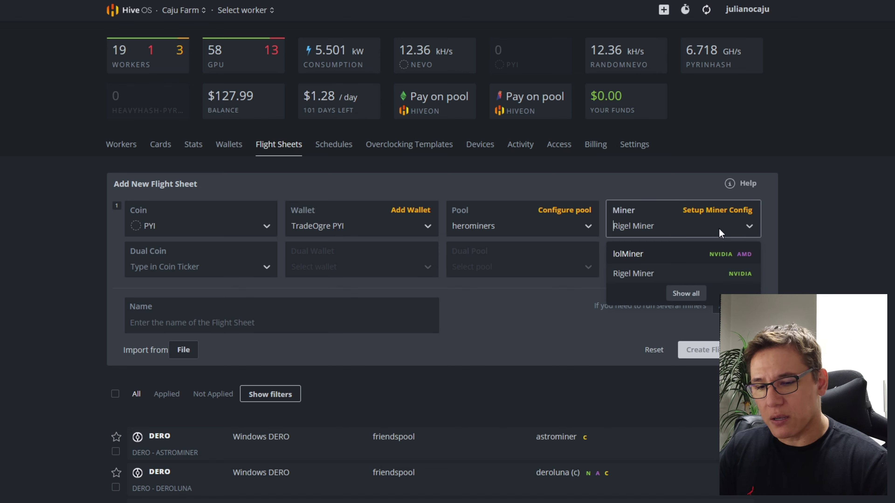
left_click(700, 260)
left_click(723, 216)
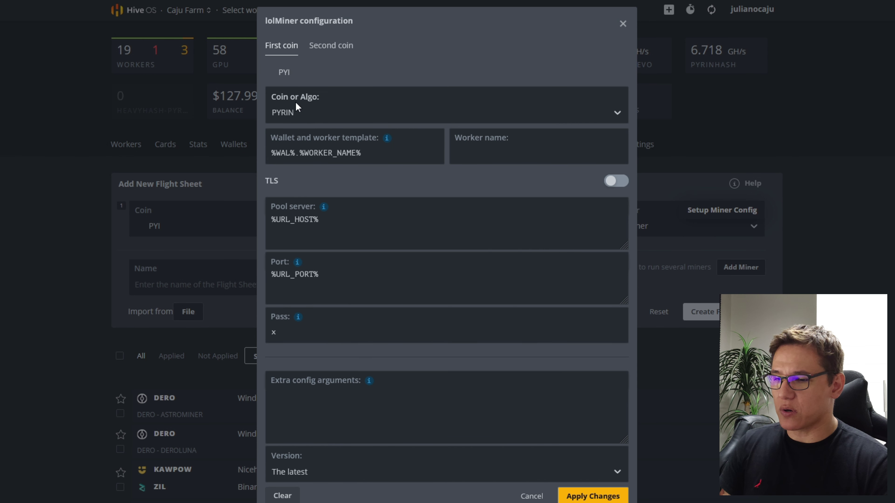
left_click(592, 496)
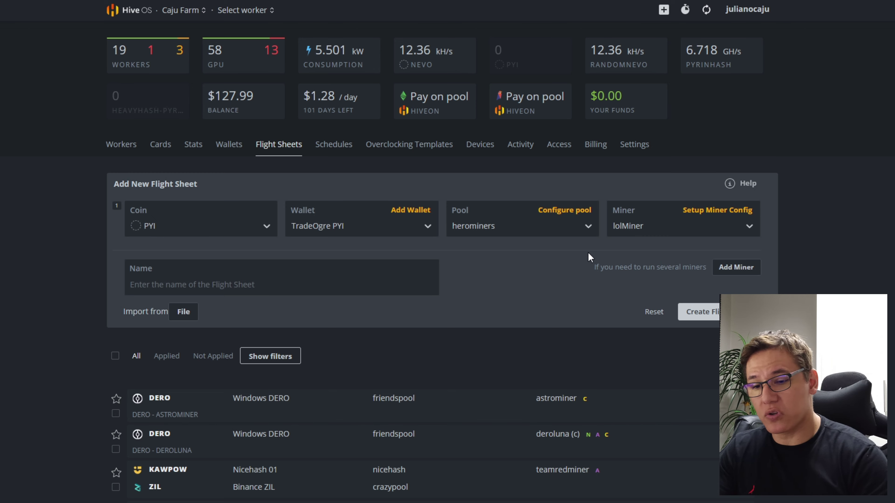
Step: Switch the flight sheet's miner back to Rigel Miner and add ZIL as the dual coin
left_click(680, 233)
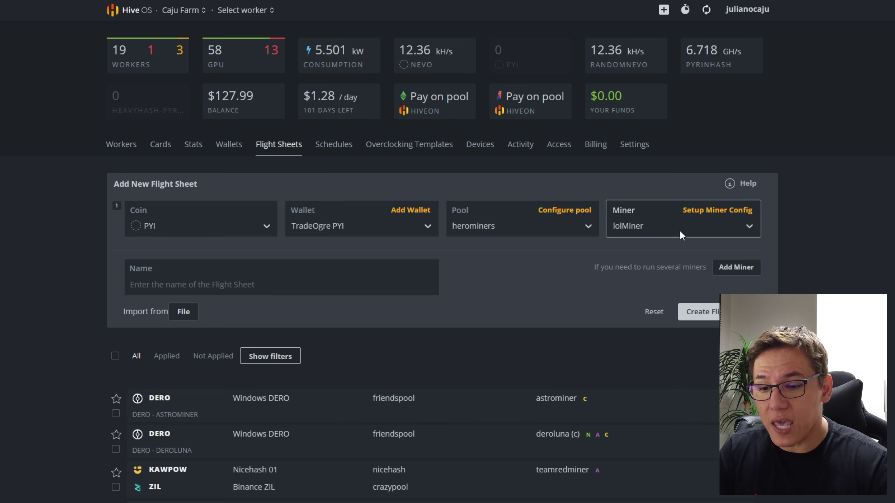
left_click(662, 274)
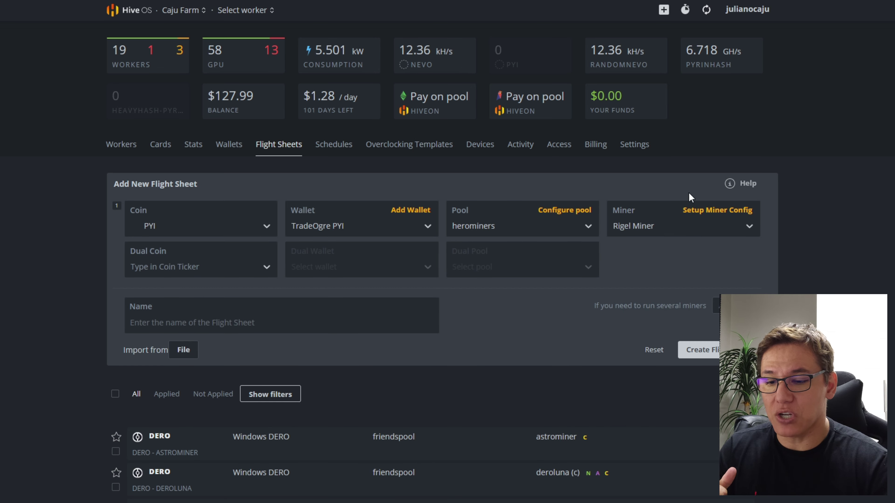
left_click(213, 263)
type("zil")
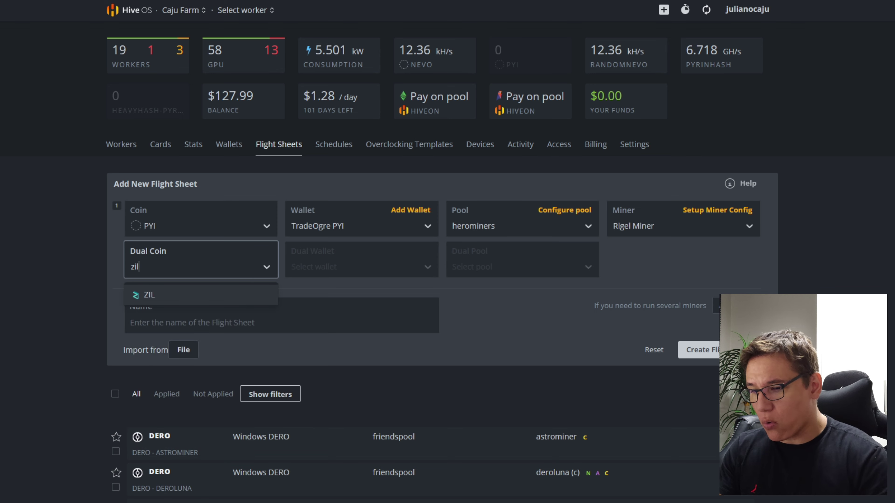
left_click(168, 296)
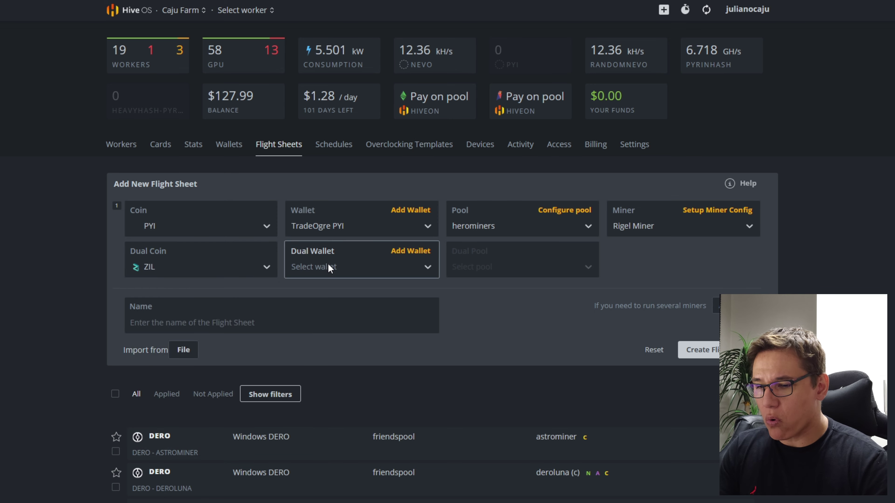
Step: Set the dual wallet to Binance ZIL and the dual pool to crazypool with the BR server br.crazypool.org:5005
left_click(328, 264)
left_click(326, 295)
left_click(492, 274)
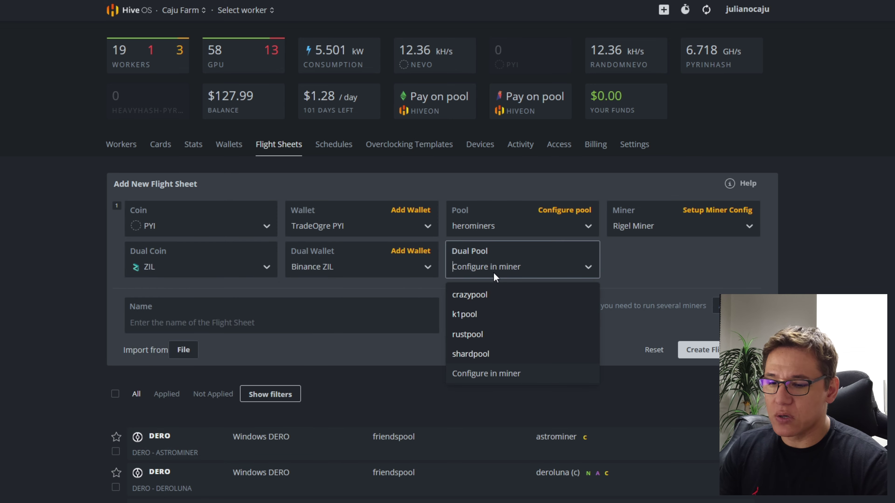
left_click(498, 294)
left_click(320, 304)
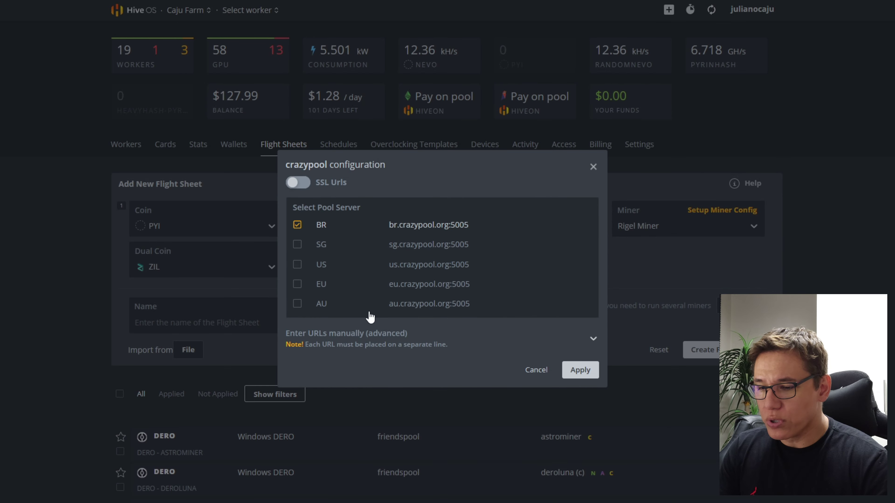
left_click(586, 375)
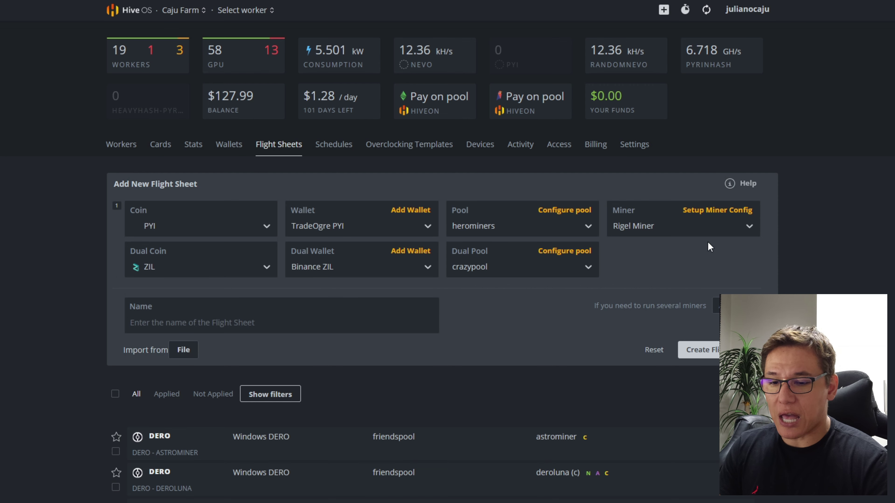
Step: Open the Rigel Miner configuration for the second coin and set its wallet template to %WAL%
left_click(723, 210)
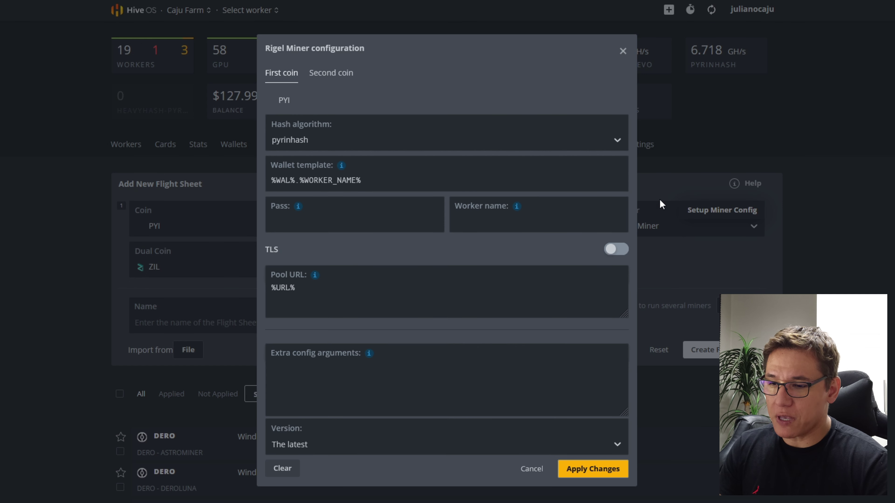
left_click(345, 80)
left_click(312, 188)
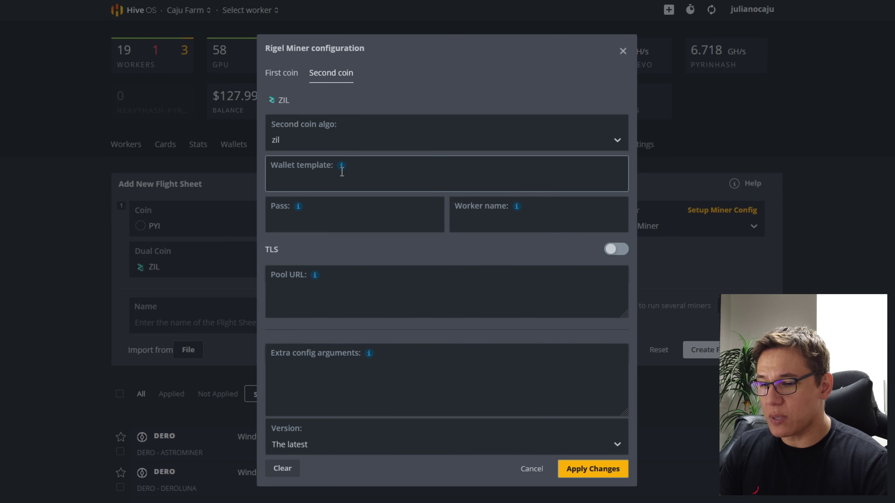
mouse_move(341, 166)
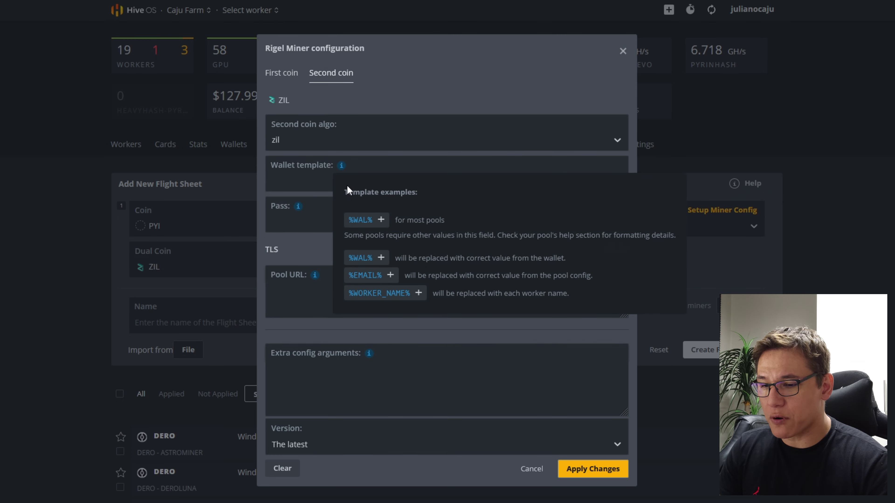
left_click(355, 222)
Step: Set the second coin's worker name to %WORKER_NAME% and pool URL to %URL%, and apply the miner configuration
left_click(548, 227)
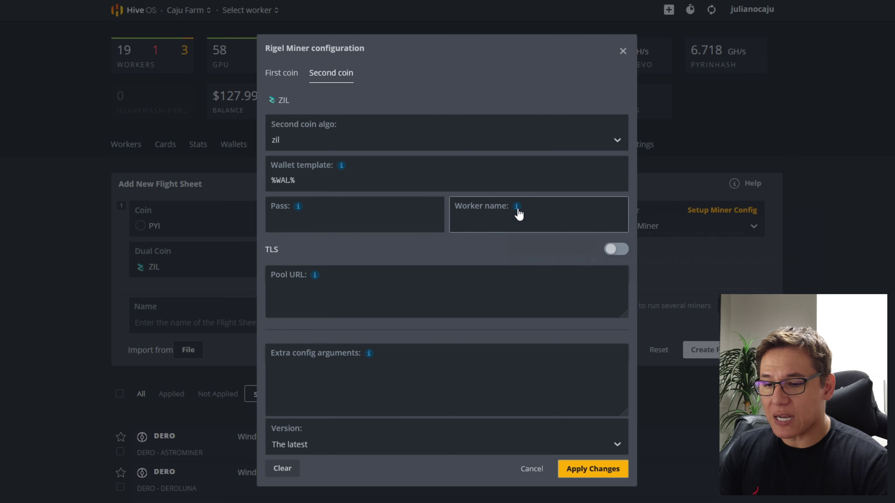
mouse_move(518, 214)
left_click(535, 260)
left_click(299, 212)
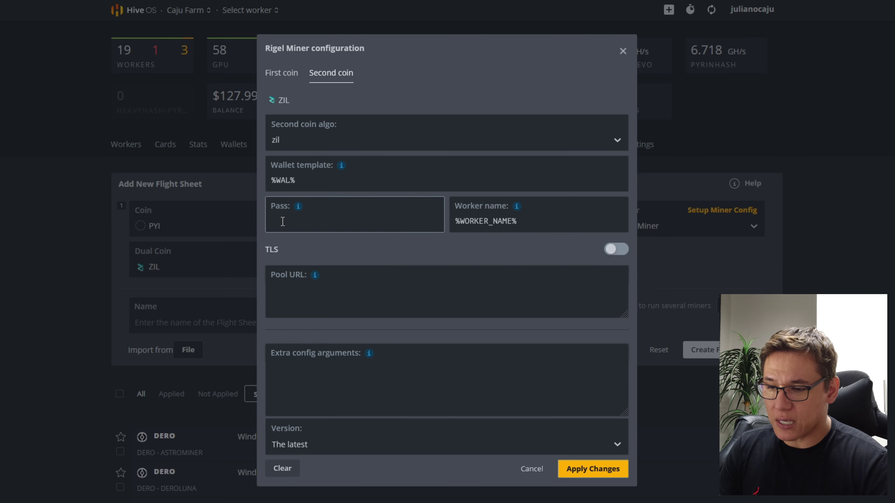
mouse_move(315, 276)
left_click(340, 331)
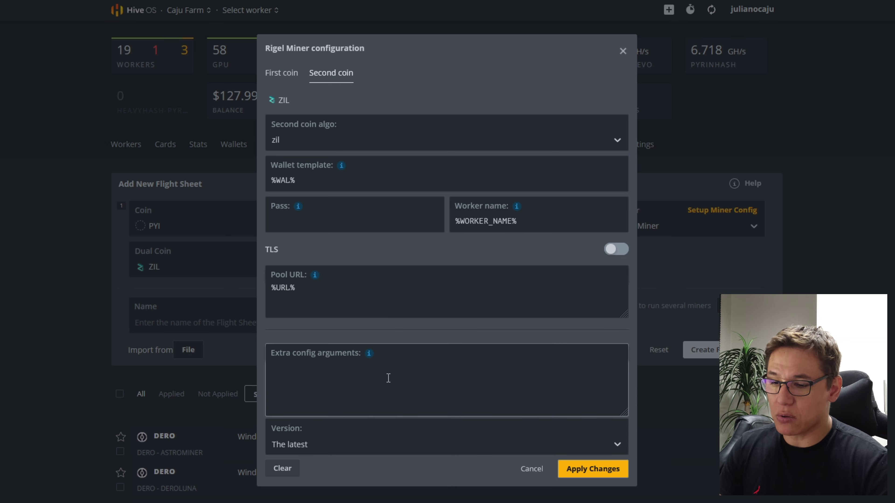
left_click(594, 470)
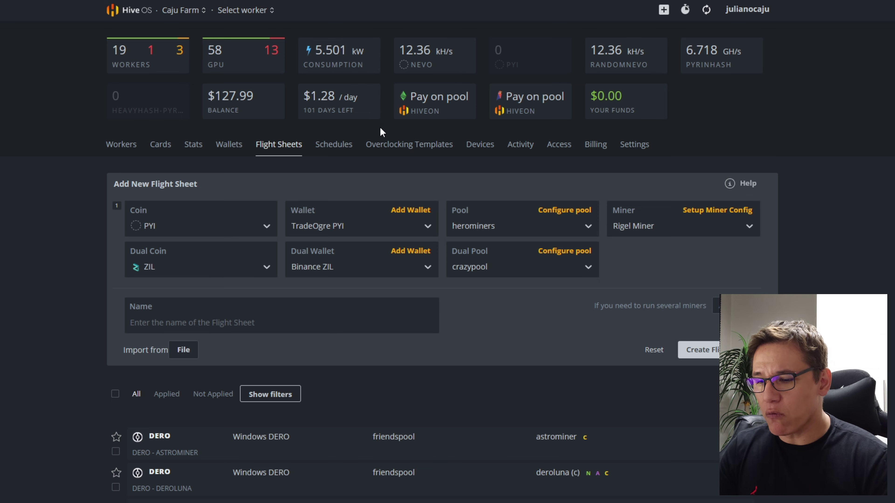
Step: Open the worker FranksRig04
left_click(247, 10)
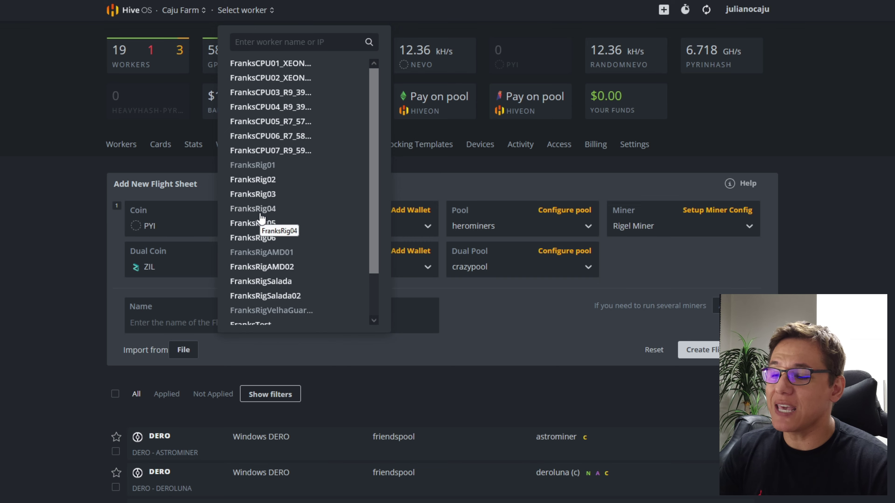
left_click(38, 194)
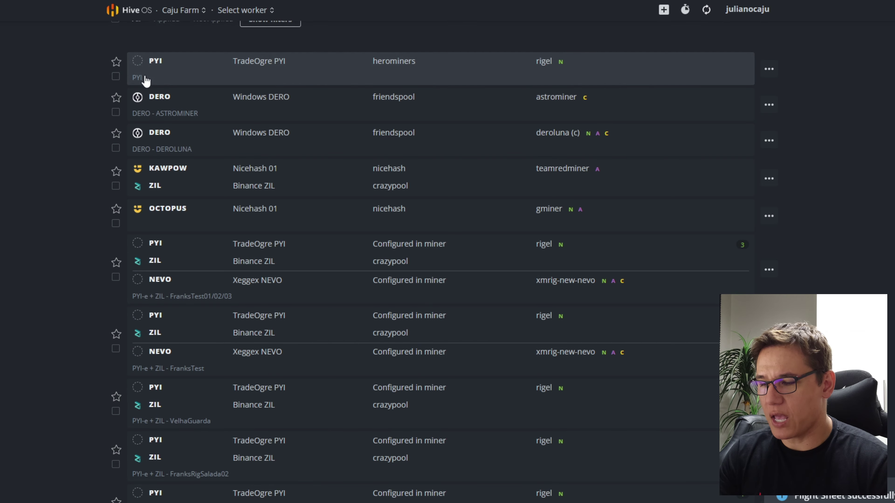
scroll(144, 80, "up", 10)
left_click(249, 10)
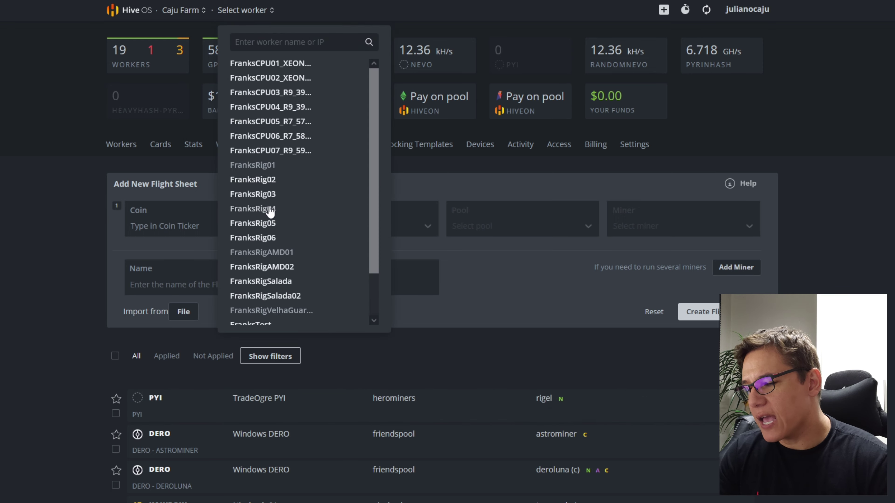
left_click(269, 210)
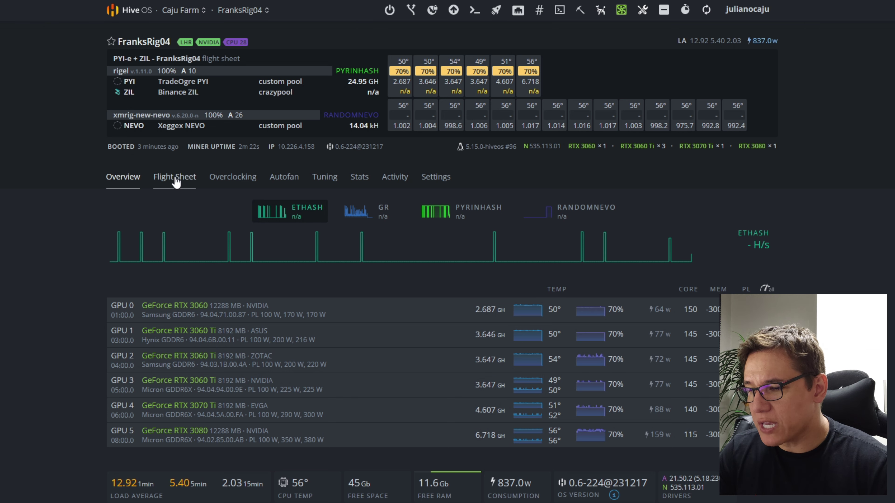
Step: Apply the PYI flight sheet with the herominers pool to FranksRig04 and refresh the worker's data
left_click(176, 177)
scroll(69, 225, "down", 10)
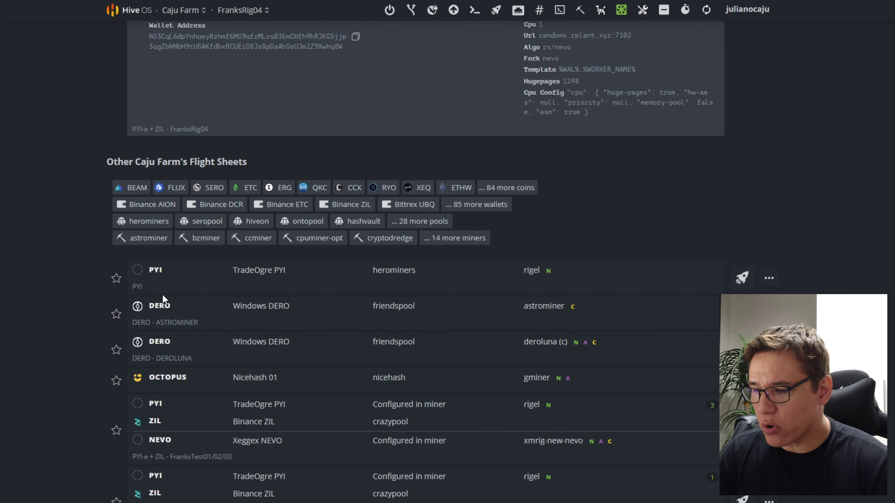
left_click(742, 283)
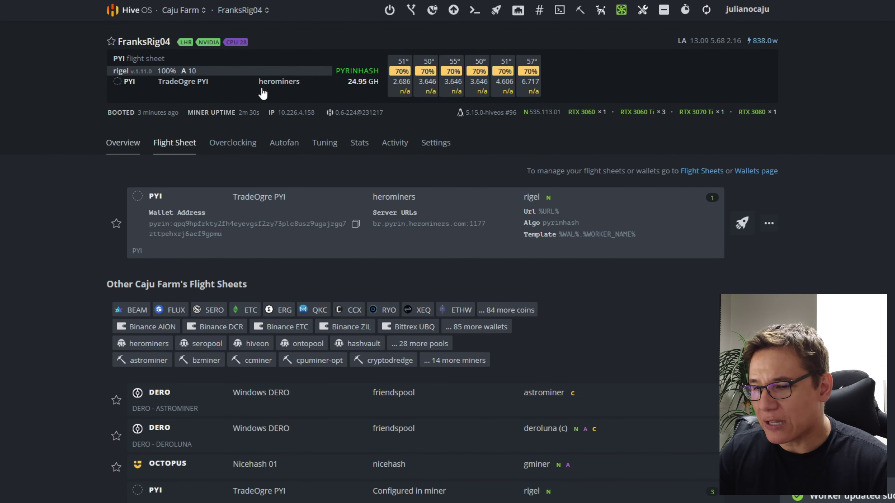
left_click(709, 13)
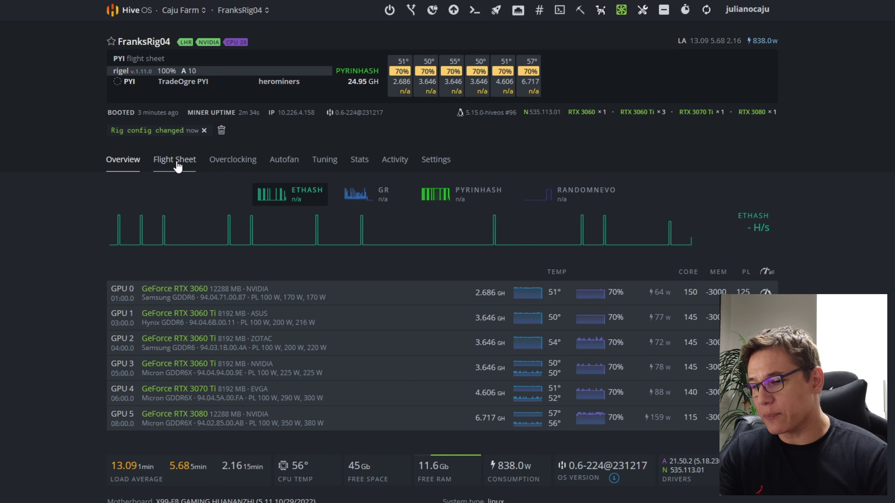
Step: Look up the pyrinhash profile in the rig's overclocking list and return to the rig's overview
left_click(234, 162)
scroll(80, 319, "down", 6)
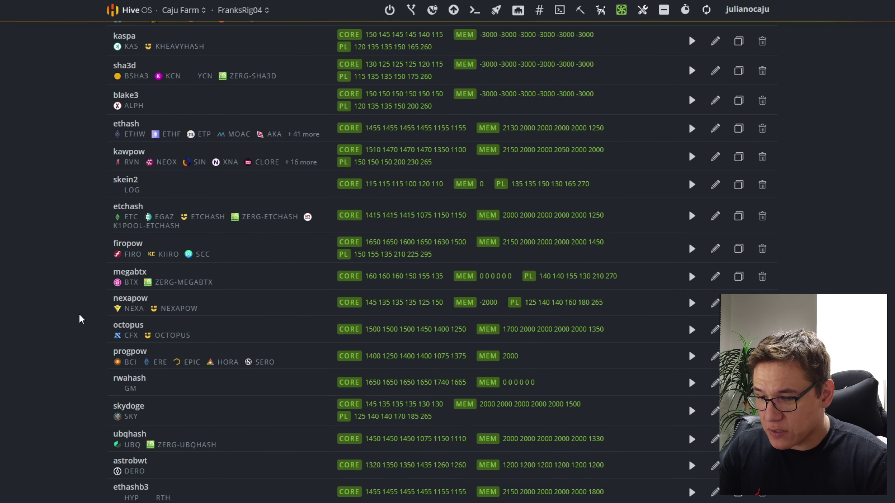
scroll(81, 319, "down", 10)
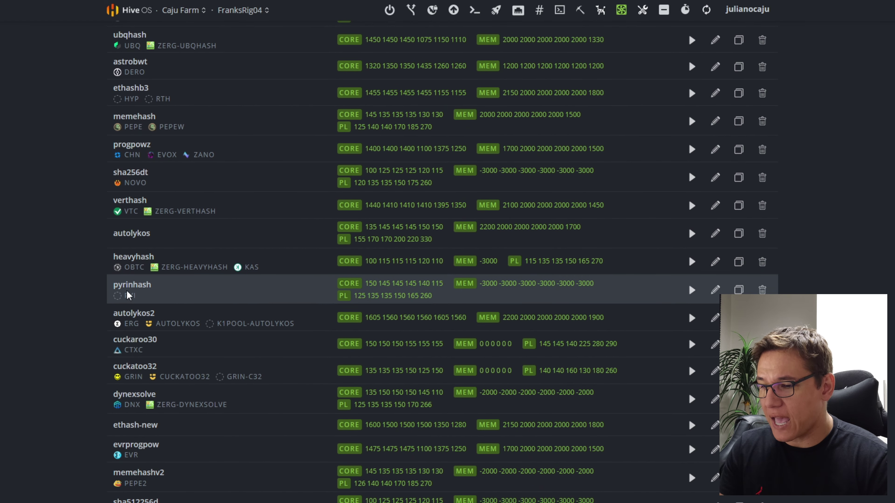
scroll(90, 297, "up", 15)
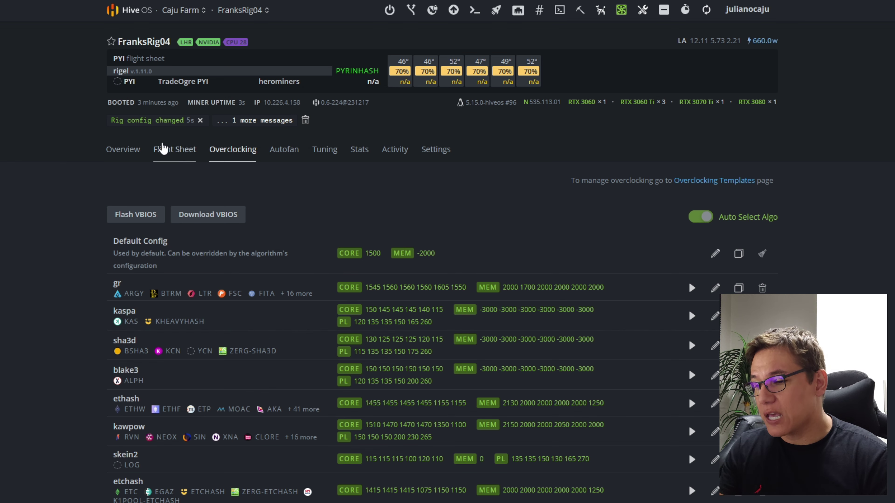
left_click(115, 153)
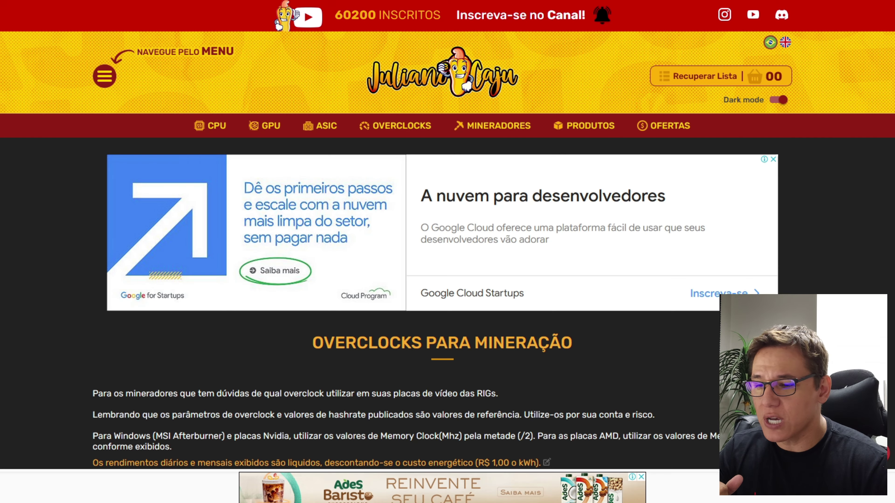
Step: On the mining overclocks website, filter the overclock list by the PYI-e + ZIL dual-mining option
scroll(40, 236, "down", 10)
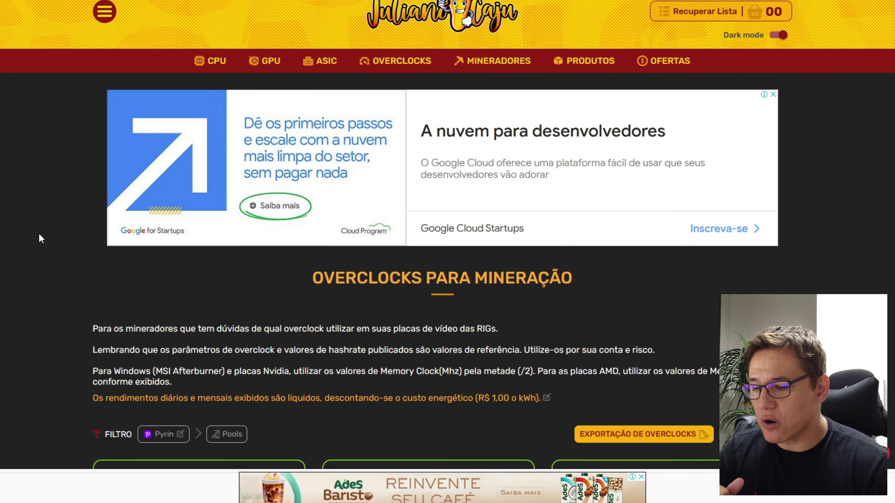
scroll(99, 173, "up", 4)
left_click(164, 160)
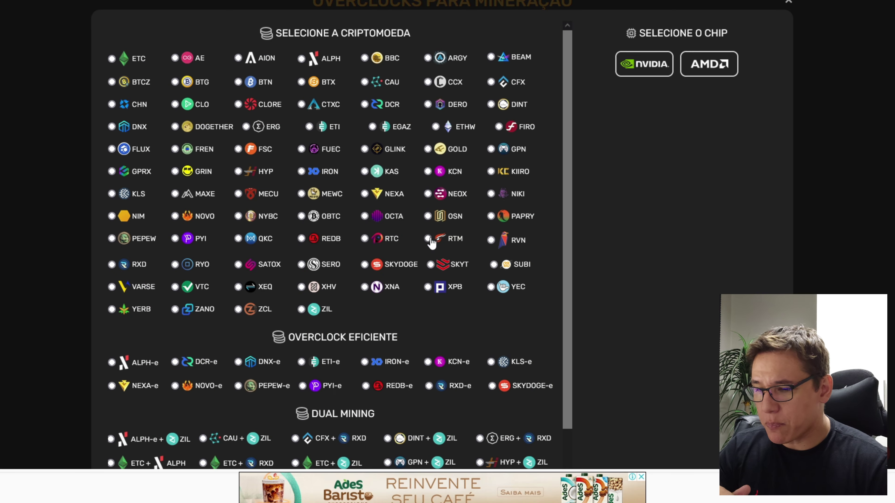
scroll(329, 249, "down", 2)
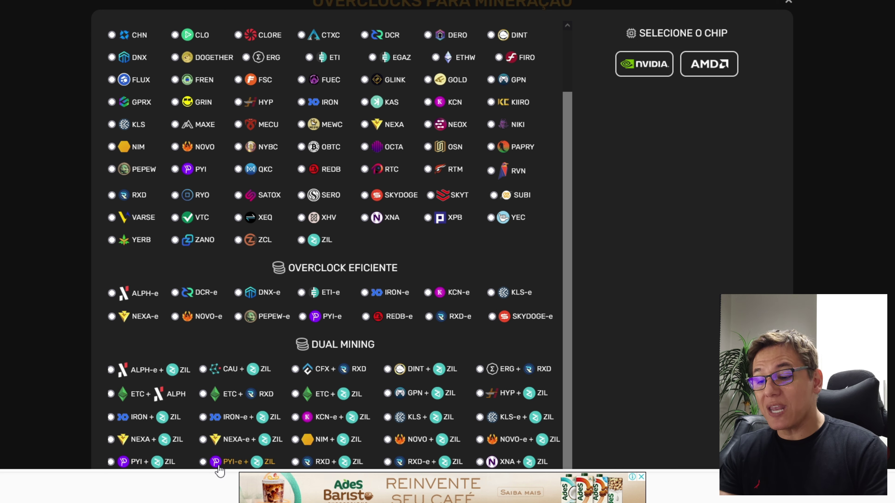
left_click(237, 464)
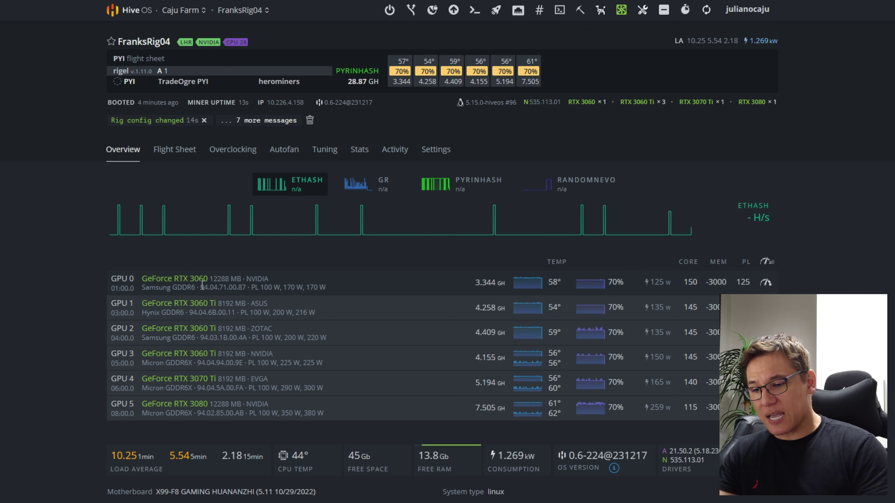
Step: Back in Hive OS, open the rig's PYI flight sheet for editing and bring up its Rigel Miner configuration with the extra config arguments
left_click(180, 155)
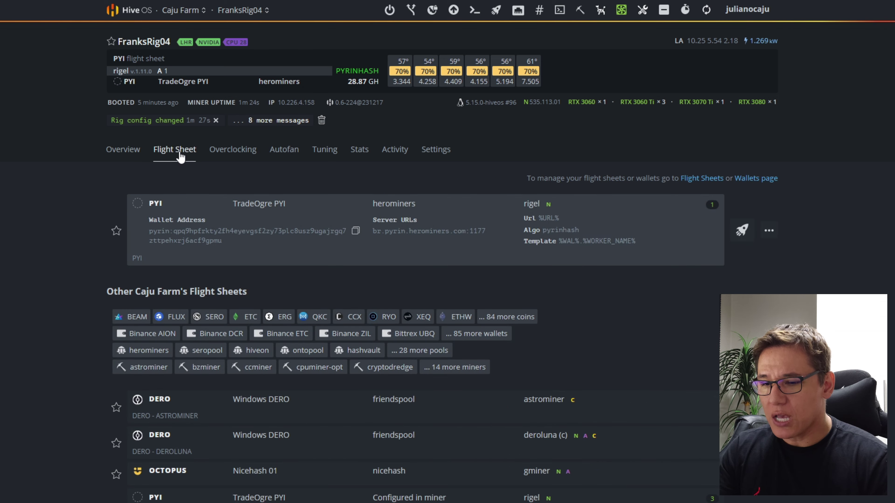
left_click(770, 238)
left_click(759, 257)
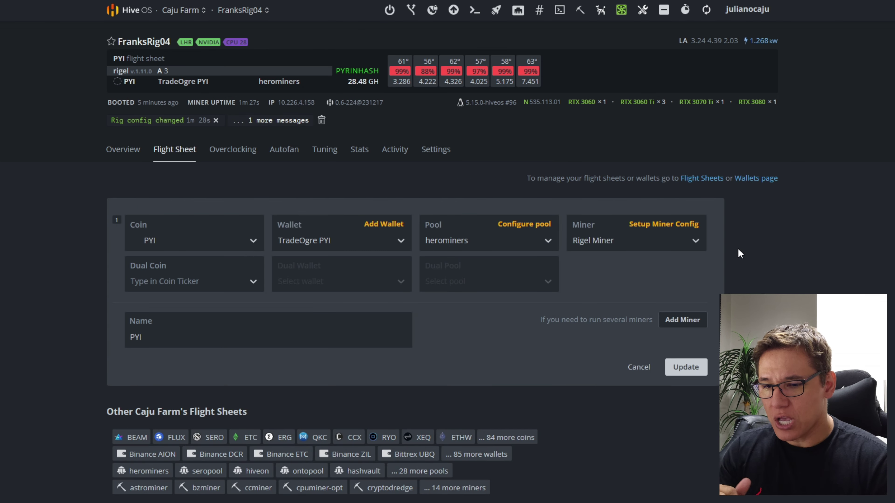
left_click(675, 229)
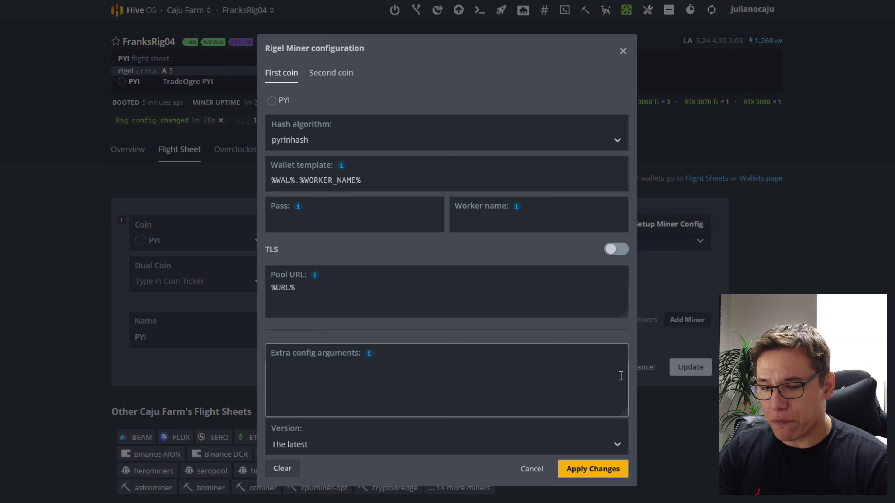
left_click_drag(626, 416, 626, 433)
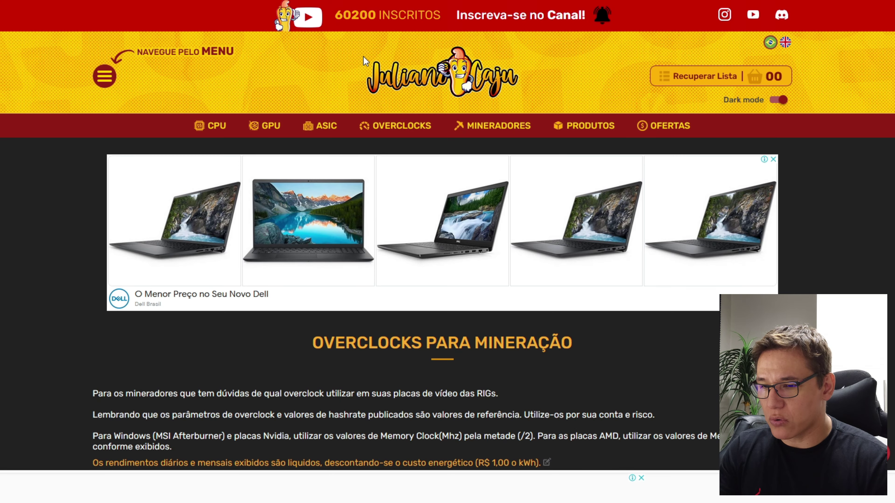
Step: On the mining overclocks website, filter by the efficient PYI-e overclock and examine the settings for the RTX 3060 and 3060 Ti cards
scroll(344, 80, "down", 10)
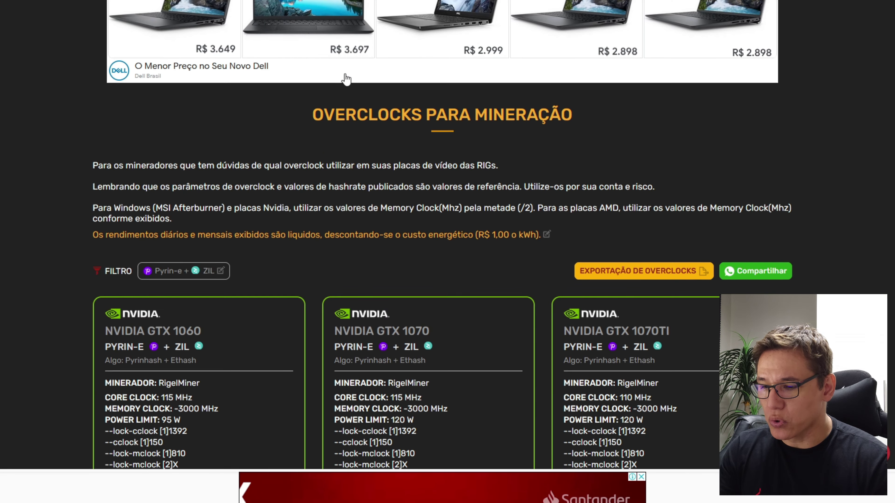
left_click(198, 99)
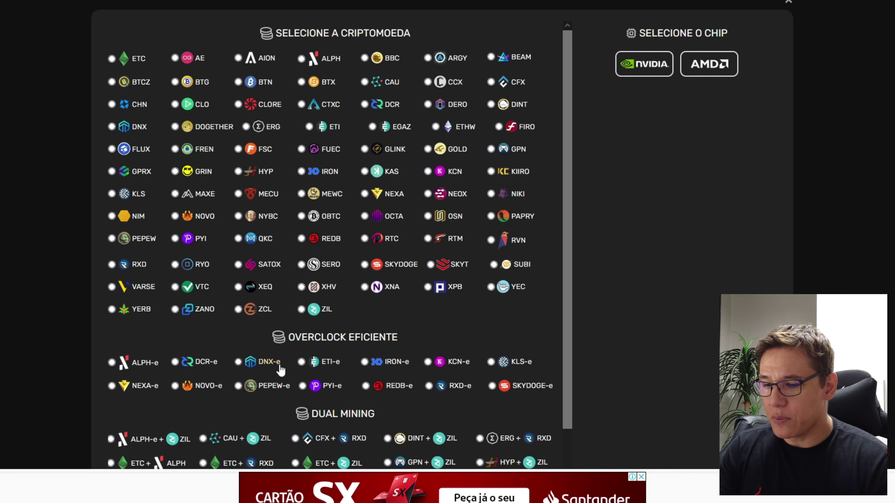
left_click(318, 386)
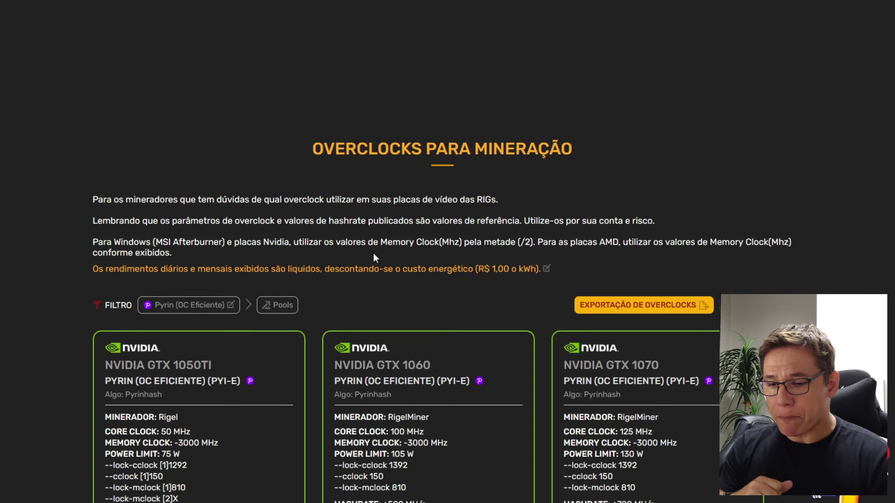
scroll(378, 245, "down", 20)
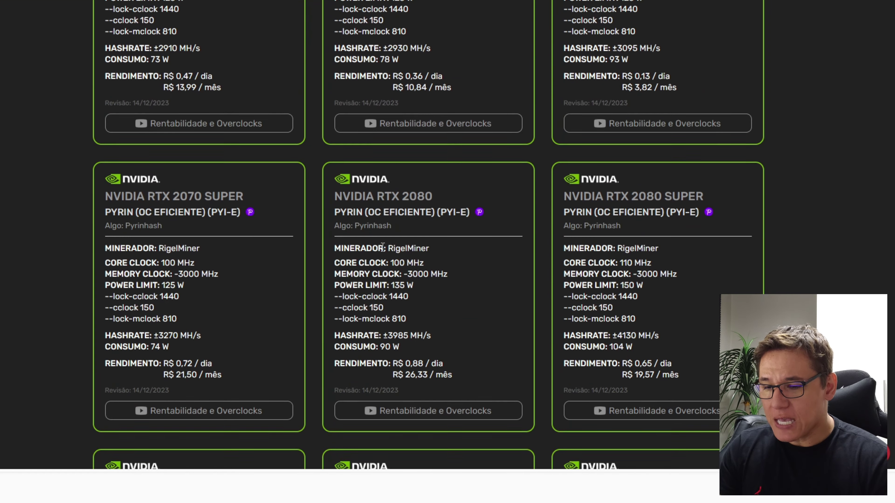
scroll(382, 247, "down", 15)
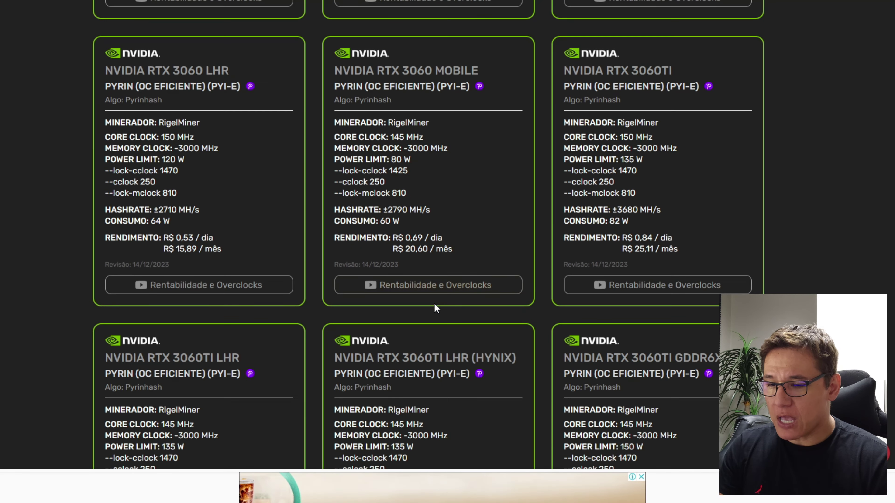
scroll(436, 307, "down", 3)
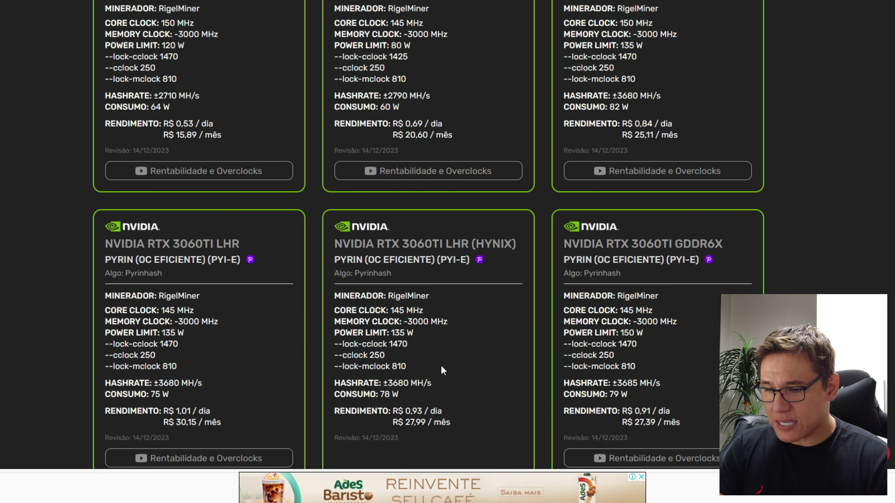
Step: Copy the RTX 3060 Ti LHR (Hynix) clock arguments into Rigel's extra config arguments: --lock-cclock 1470, --cclock 250 and --lock-mclock 810
left_click_drag(407, 367, 334, 346)
key("ctrl+c")
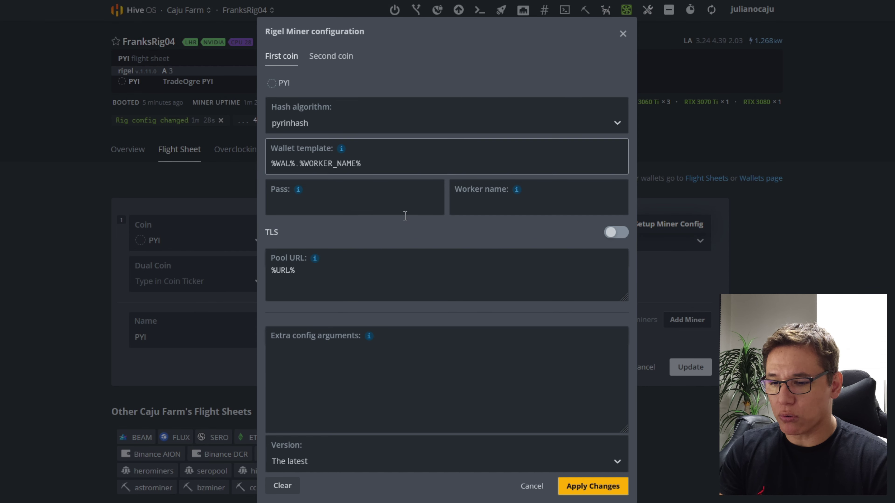
left_click(360, 376)
key("ctrl+v")
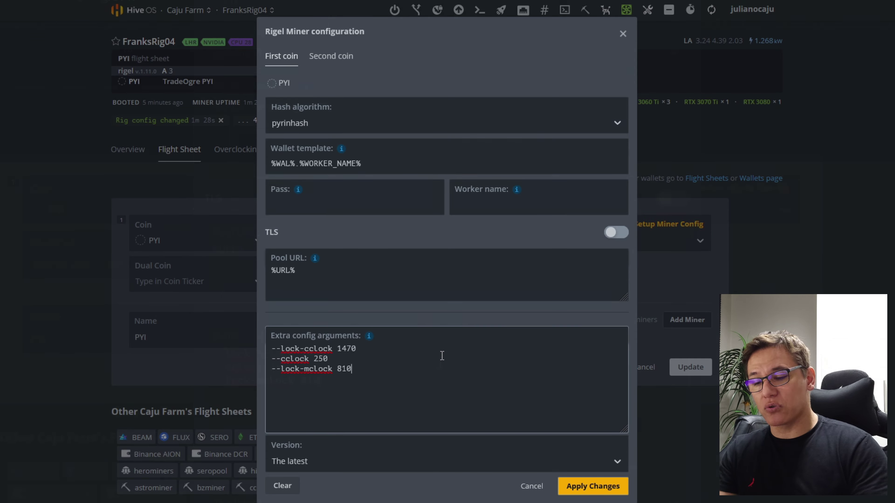
Step: Examine the pasted lock-cclock, cclock and lock-mclock values one by one in the extra config arguments
double_click(312, 353)
left_click(363, 369)
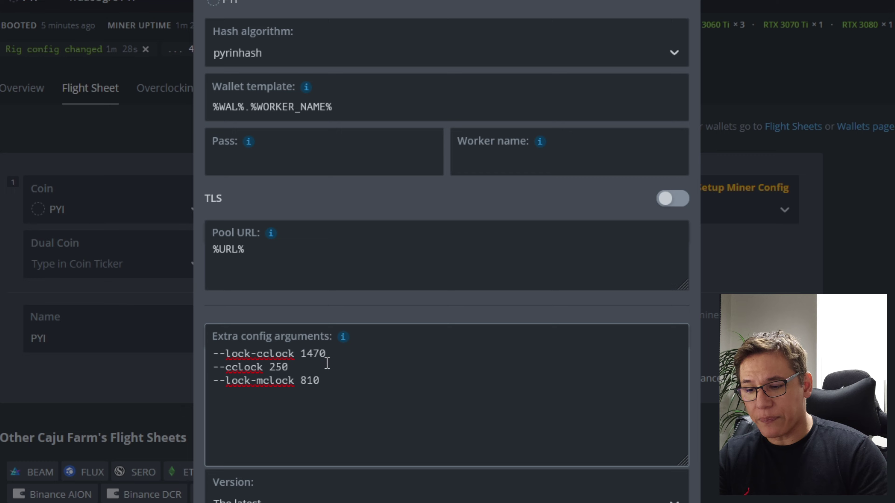
double_click(284, 367)
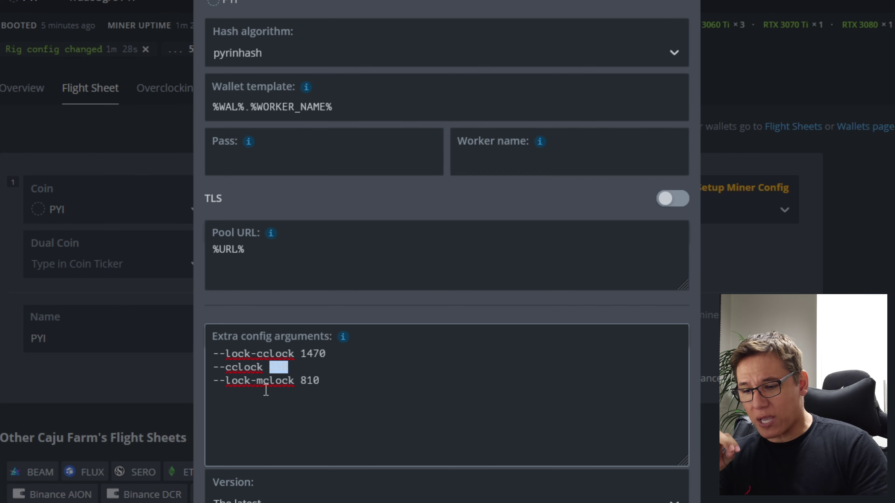
double_click(317, 382)
left_click(414, 393)
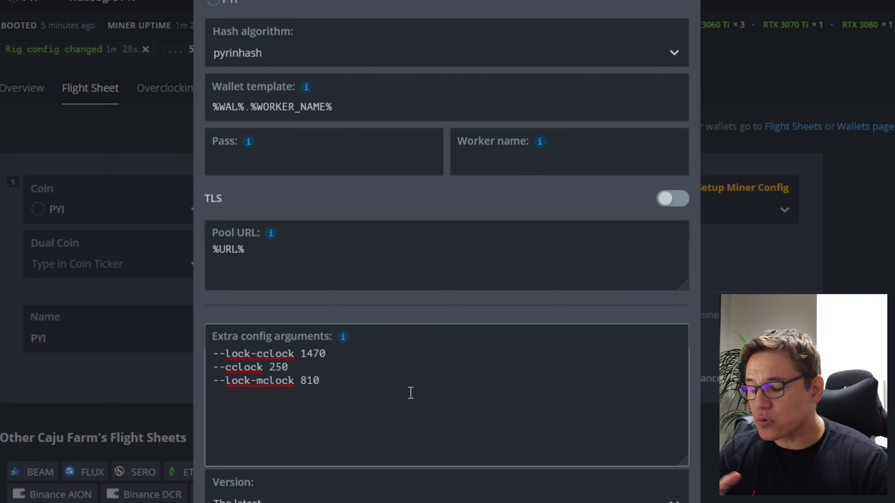
left_click_drag(341, 384, 212, 349)
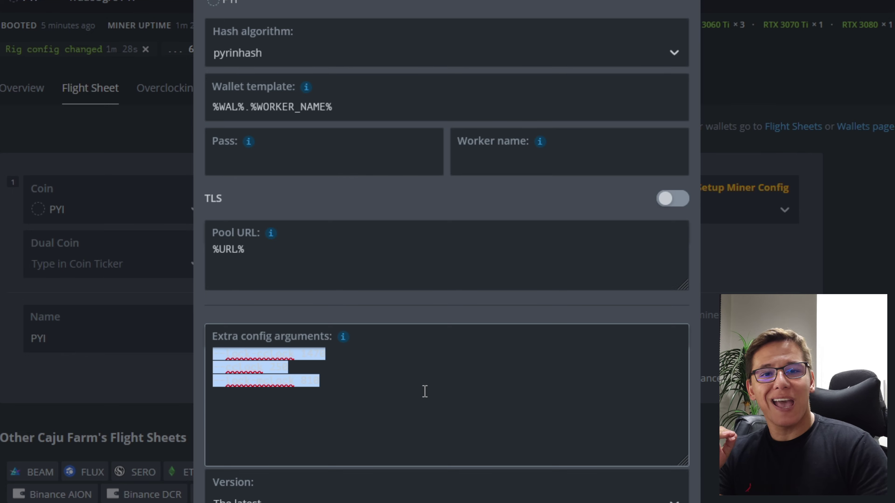
left_click(437, 388)
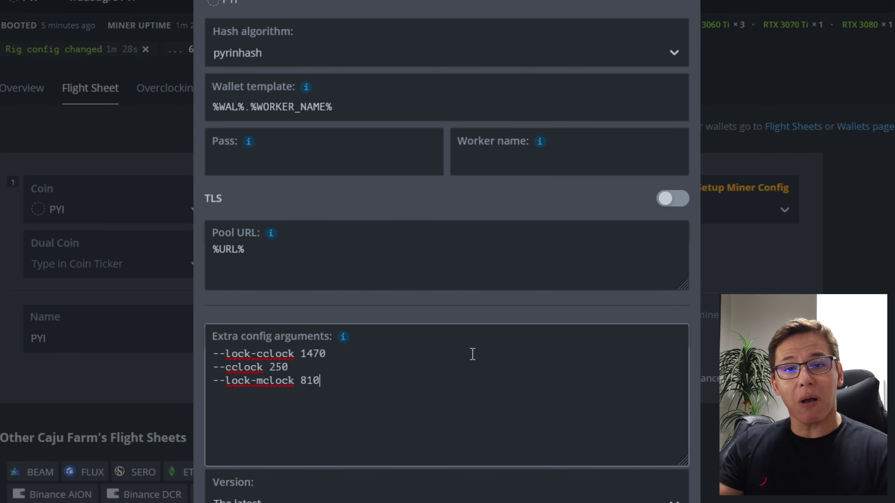
Step: Try comma-separated per-card values in the extra config arguments, adding 1440 to --lock-cclock and 150 to --cclock
left_click(397, 358)
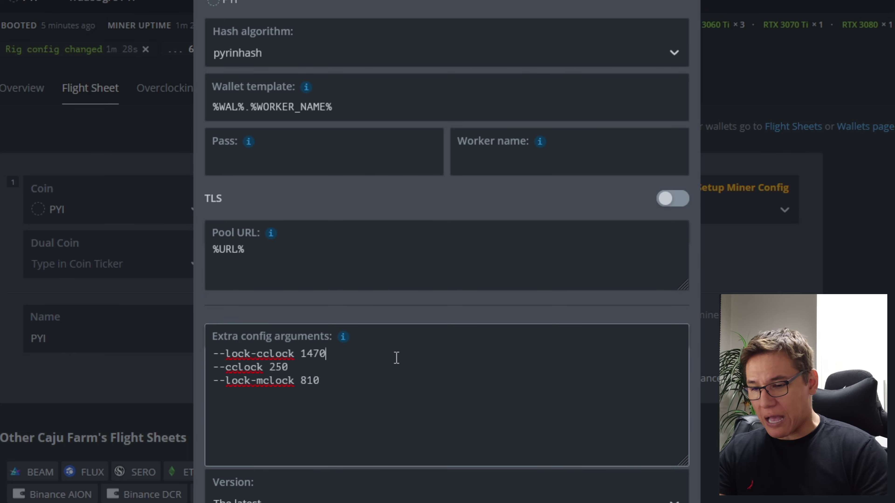
type(",")
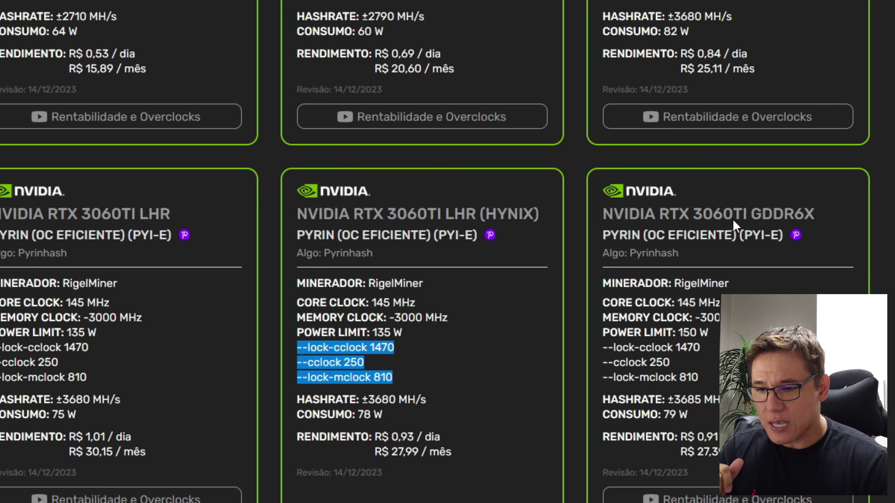
scroll(734, 226, "down", 15)
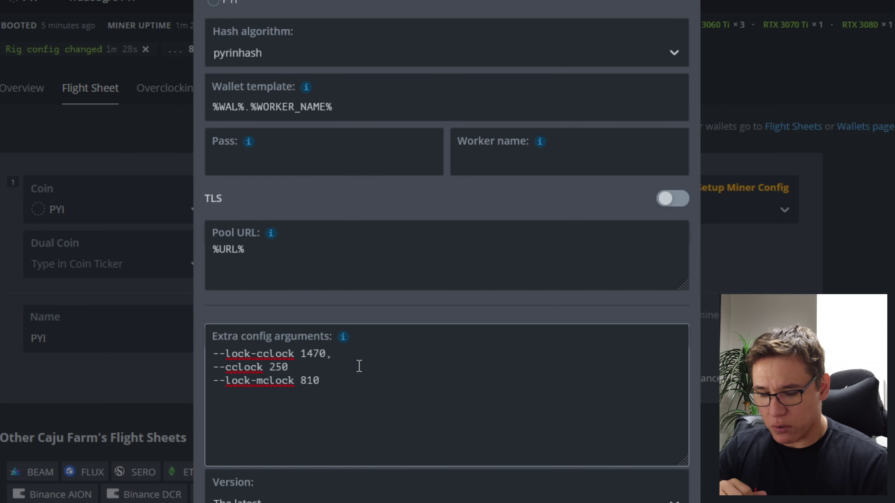
type(",1440")
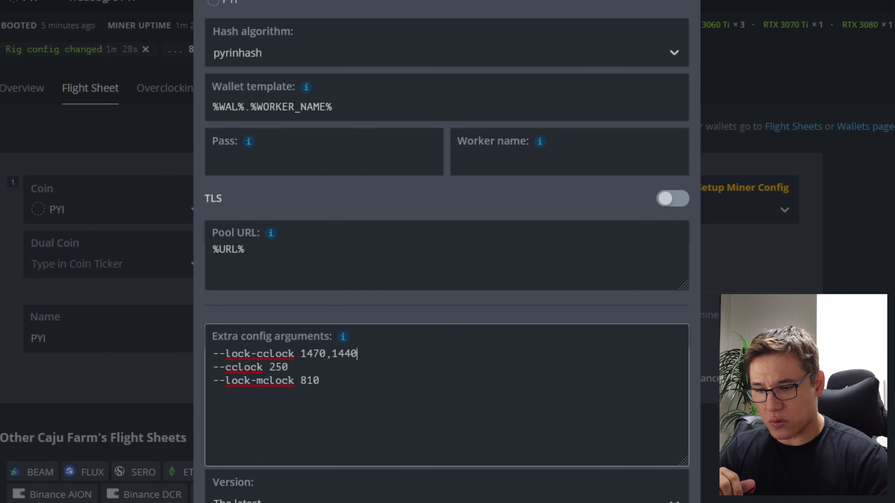
left_click(338, 363)
type(",150")
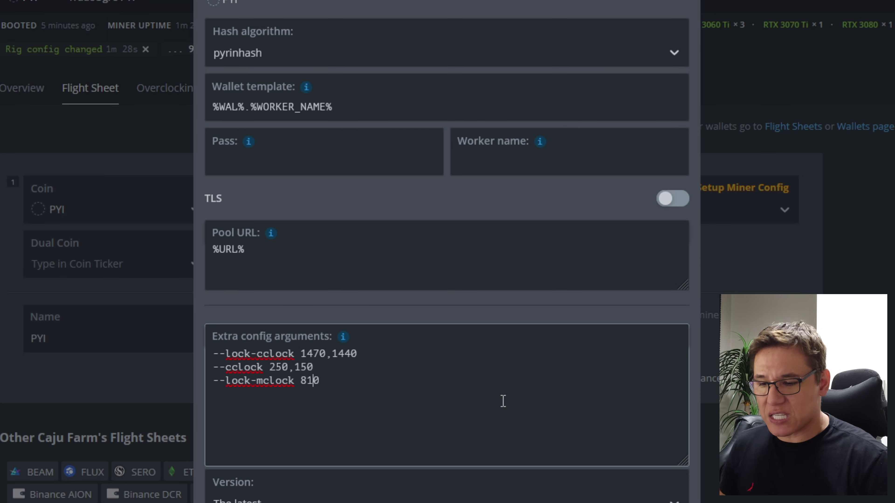
key("ctrl+a")
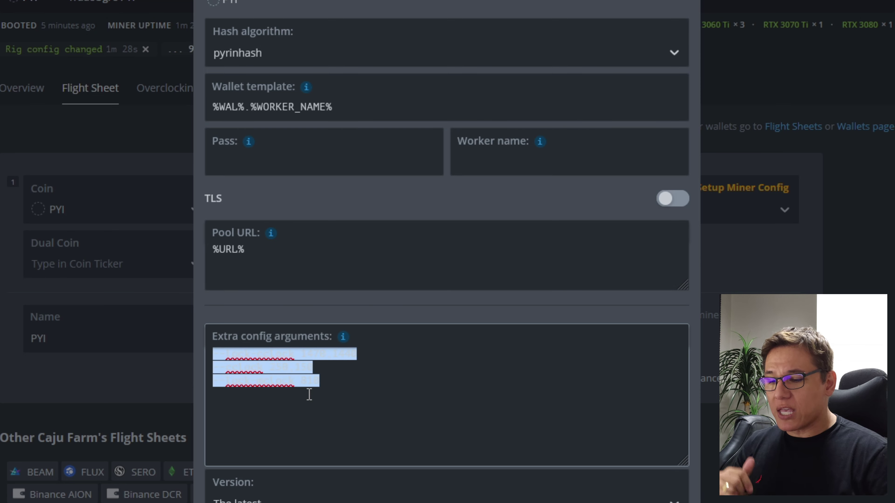
left_click(342, 393)
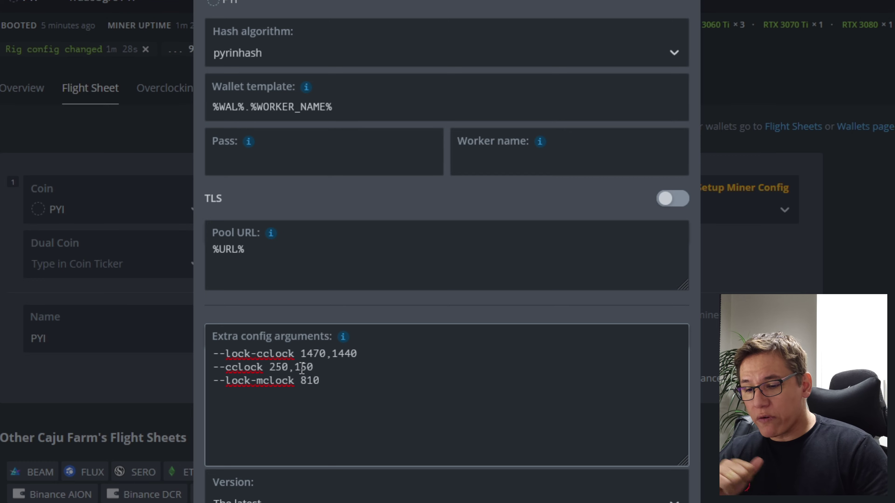
left_click(325, 369)
type(",")
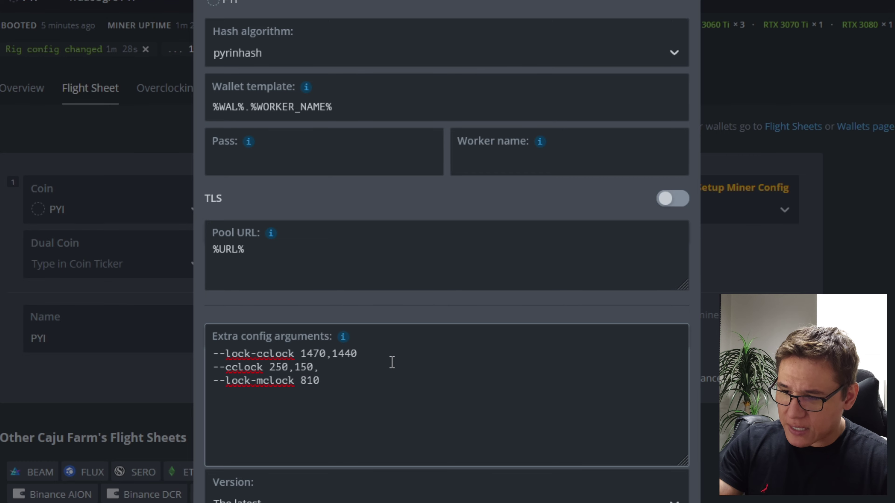
left_click(394, 355)
type(",")
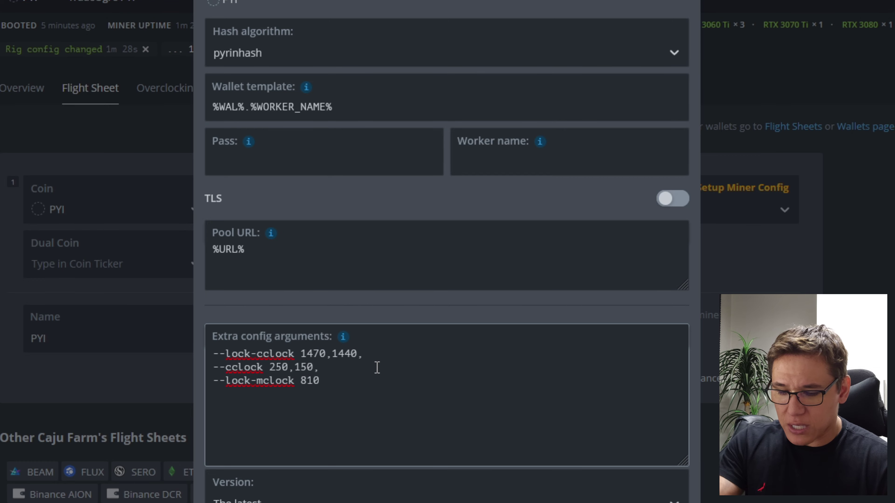
Step: Remove the added per-card values and commas, leaving only --lock-cclock 1470 and --cclock 250
key("BackSpace")
key("BackSpace")
key("BackSpace")
key("BackSpace")
left_click(386, 353)
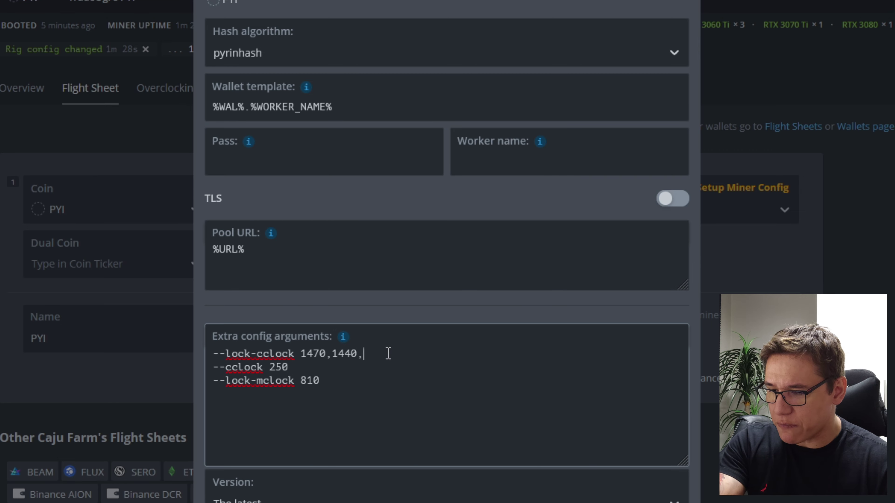
key("BackSpace")
key("BackSpace")
key("BackSpace")
key("BackSpace")
key("BackSpace")
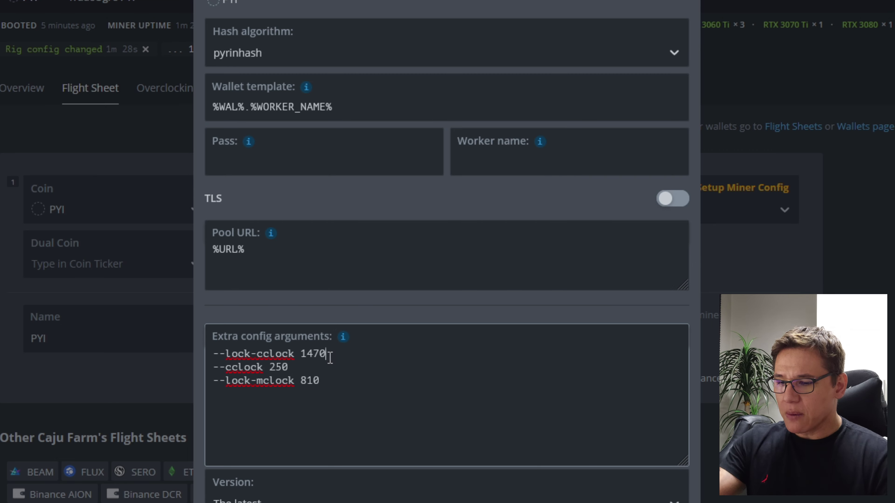
Step: Save the miner arguments in the rig's PYI flight sheet and return to the rig's overview
key("Escape")
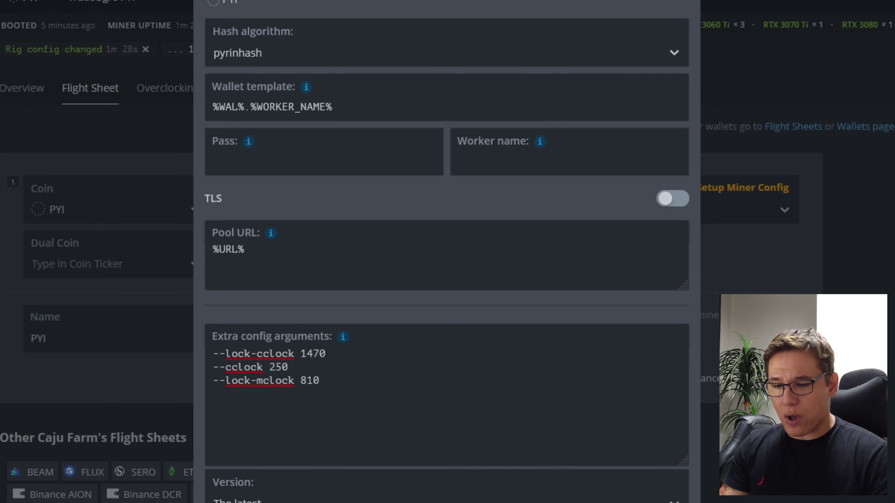
left_click(762, 378)
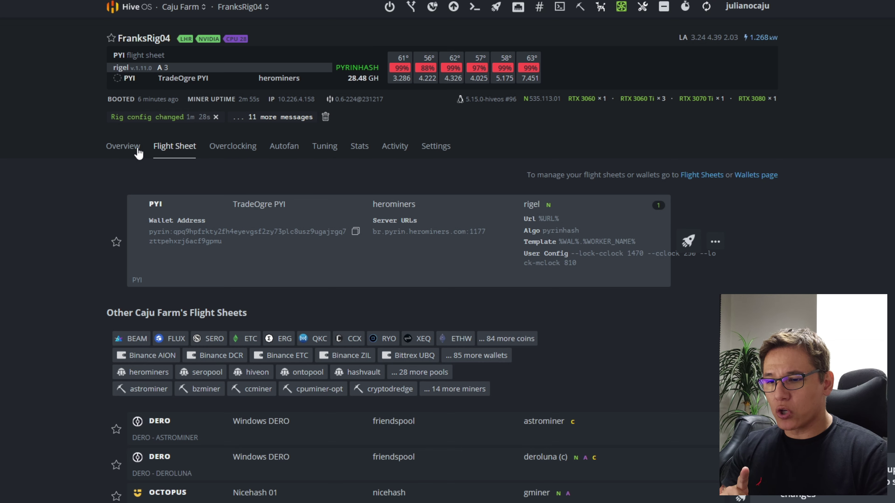
left_click(131, 147)
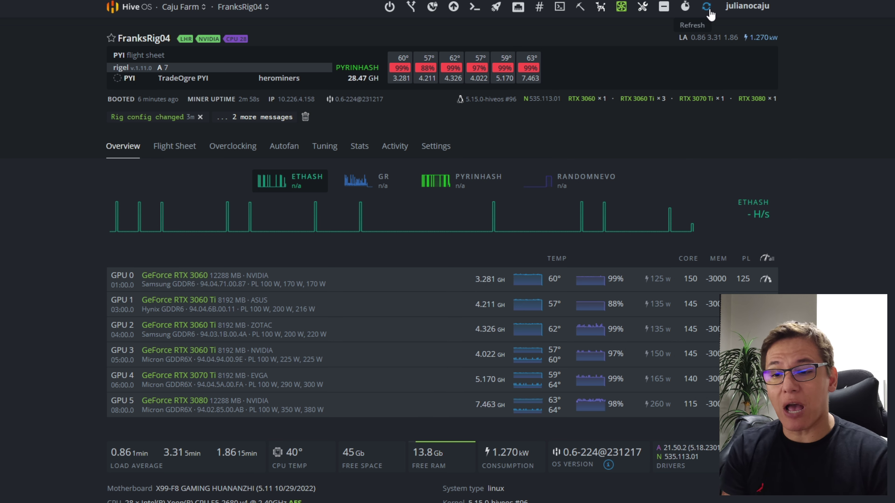
Step: Refresh the rig's statistics repeatedly to check each card's hashrate and power draw with the locked clocks
left_click(707, 7)
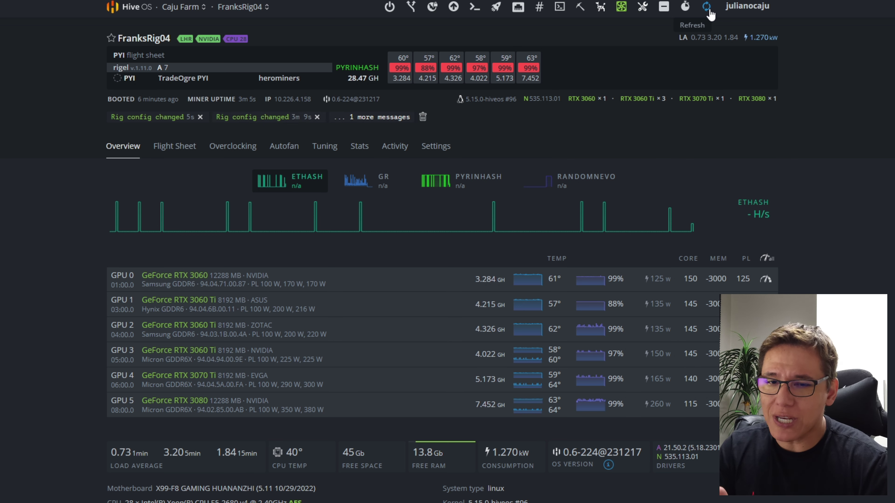
left_click(706, 7)
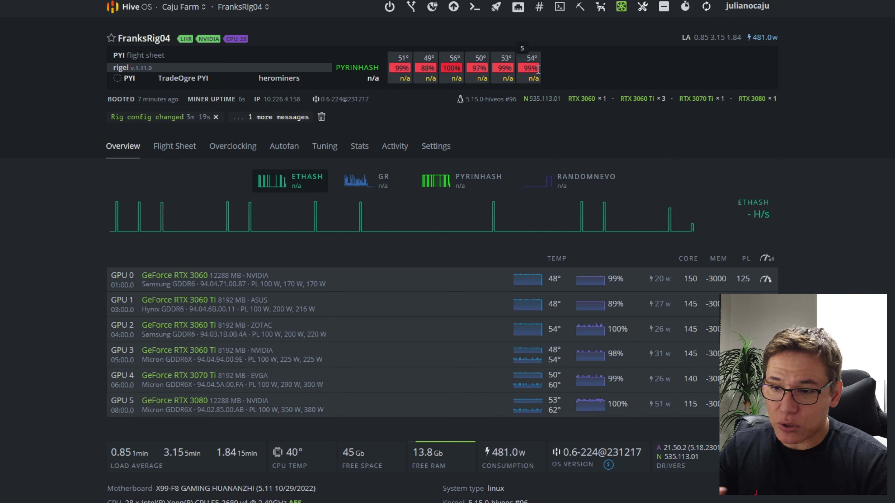
left_click(707, 8)
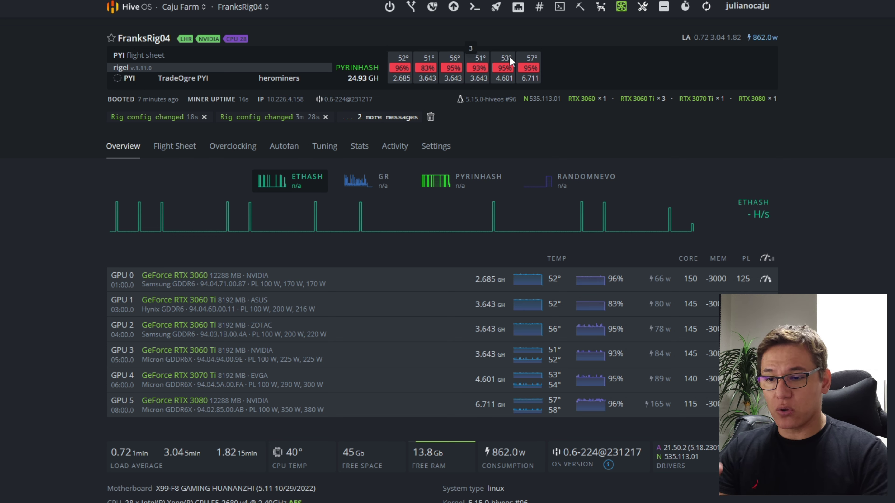
left_click(706, 10)
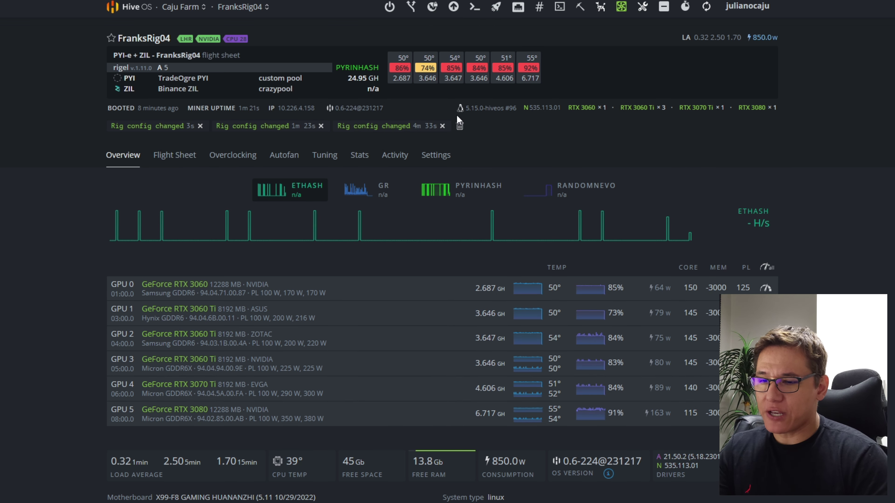
Step: Clear the rig's messages and open the Rigel Miner configuration of its PYI-e + ZIL flight sheet for editing
left_click(460, 126)
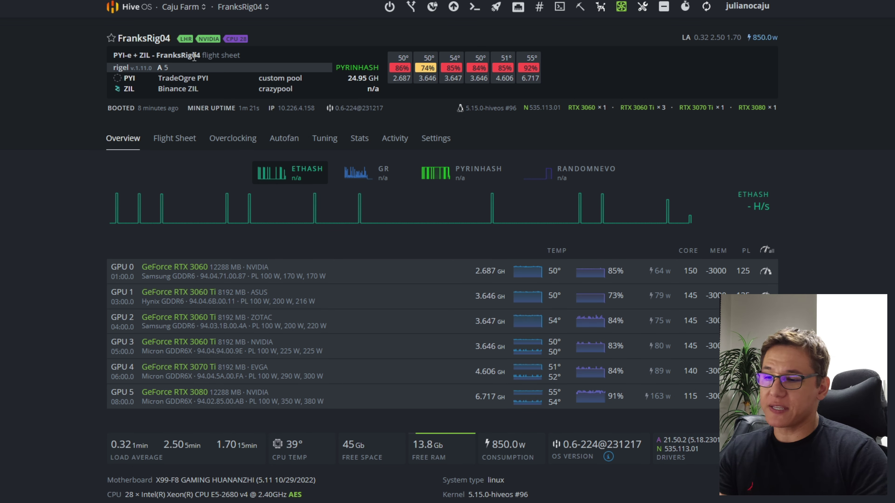
left_click(184, 143)
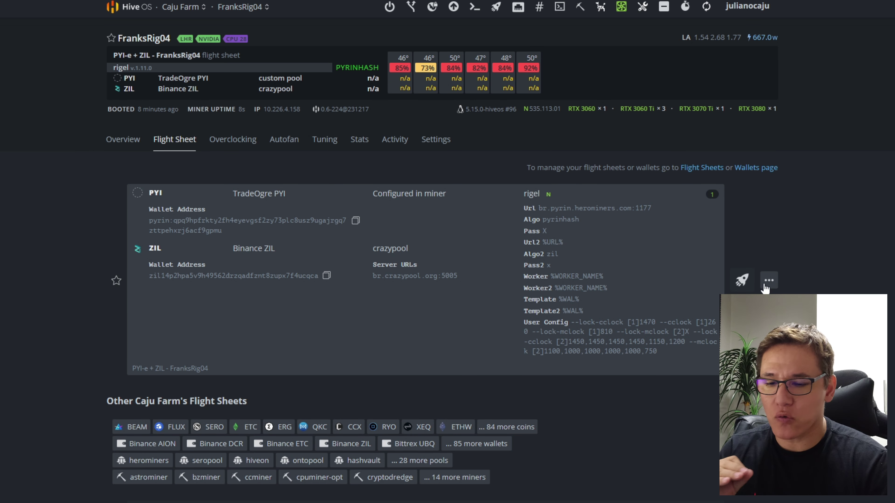
left_click(769, 282)
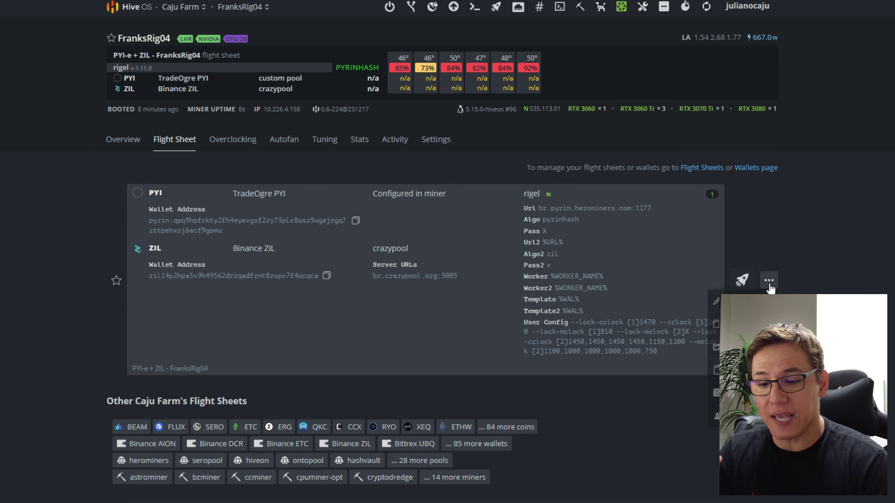
left_click(716, 301)
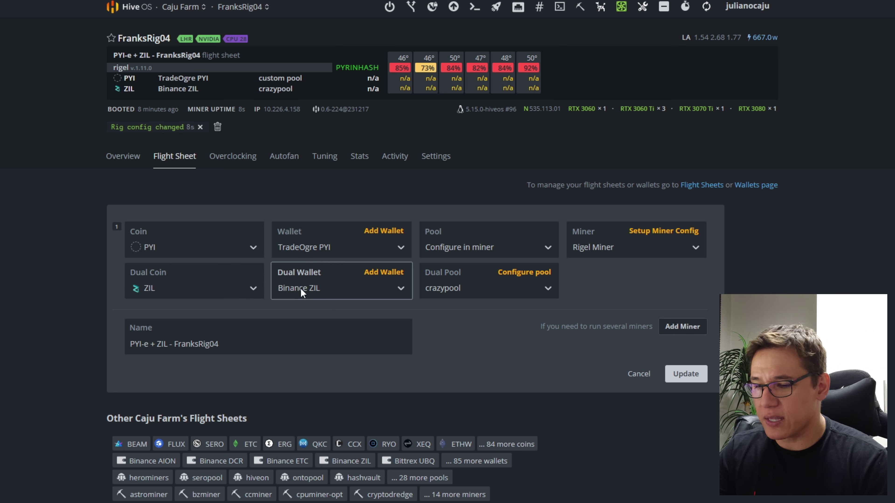
left_click(662, 232)
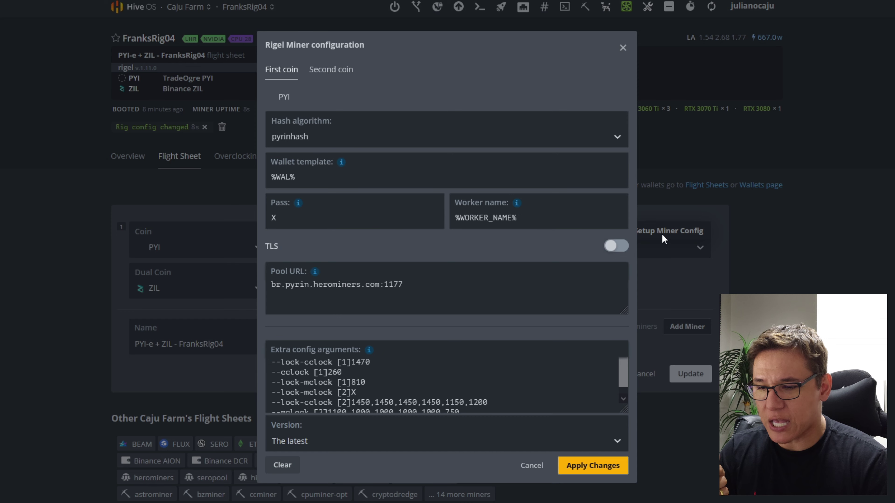
Step: Review the second coin's ZIL settings, return to the first coin's PYI settings, and enlarge the extra config arguments box
left_click(347, 79)
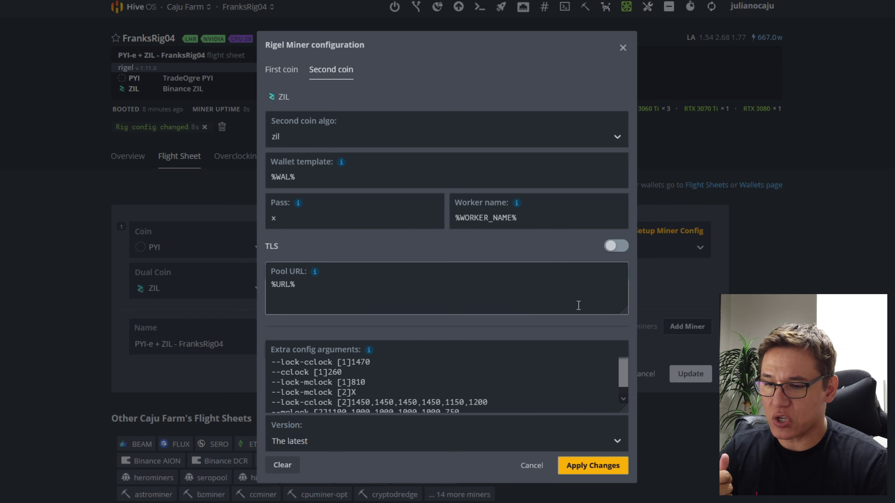
left_click(281, 72)
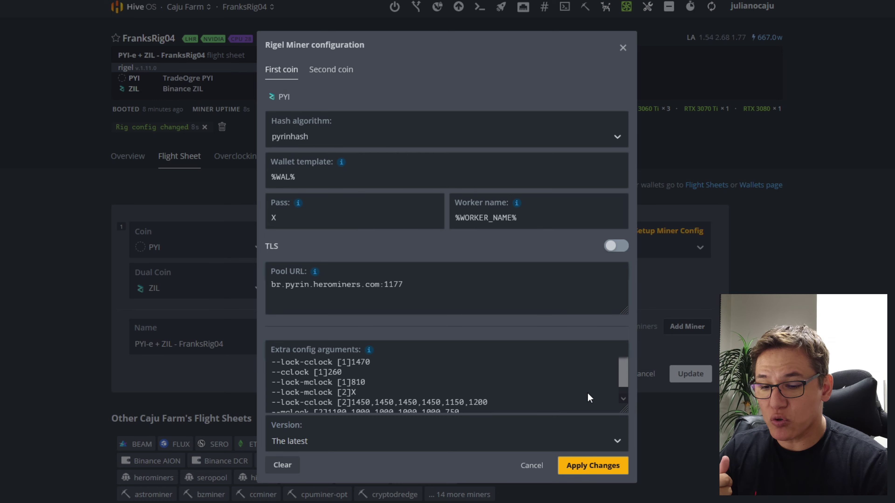
left_click_drag(626, 412, 622, 457)
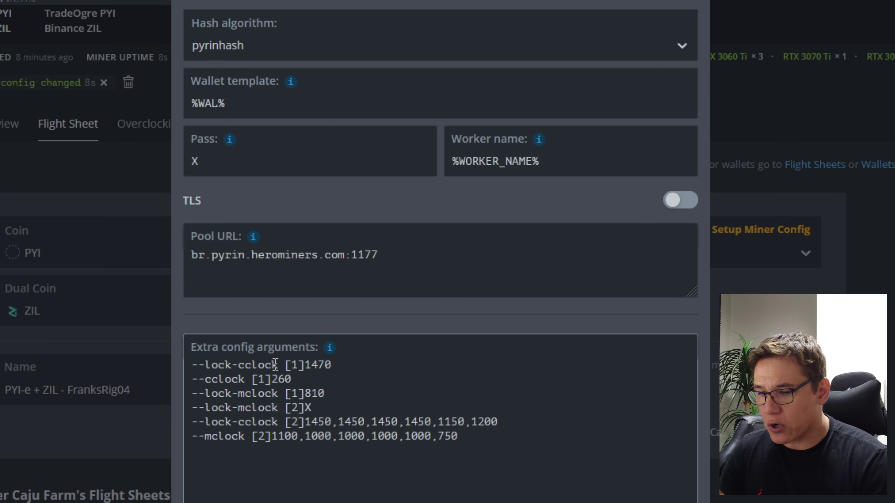
Step: Examine the first-algorithm [1] arguments for PYI: the locked core clock, core clock offset and locked memory clock
double_click(294, 365)
left_click(325, 365)
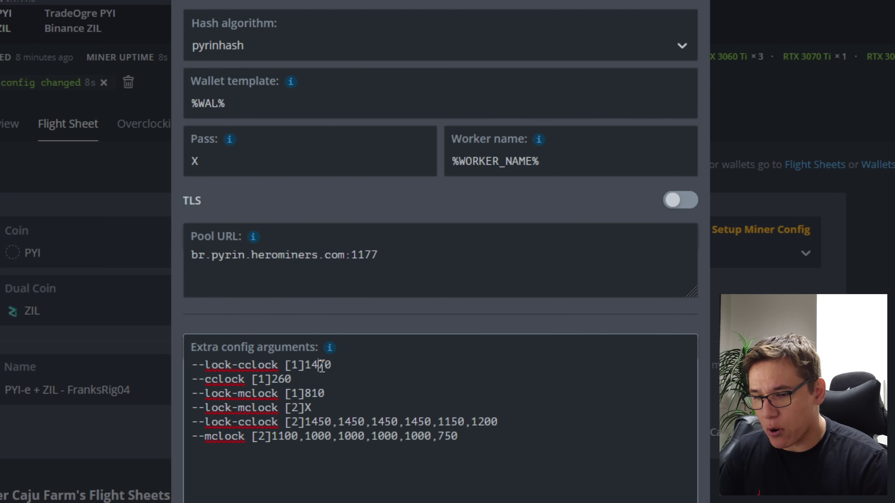
double_click(319, 365)
left_click(223, 381)
double_click(294, 393)
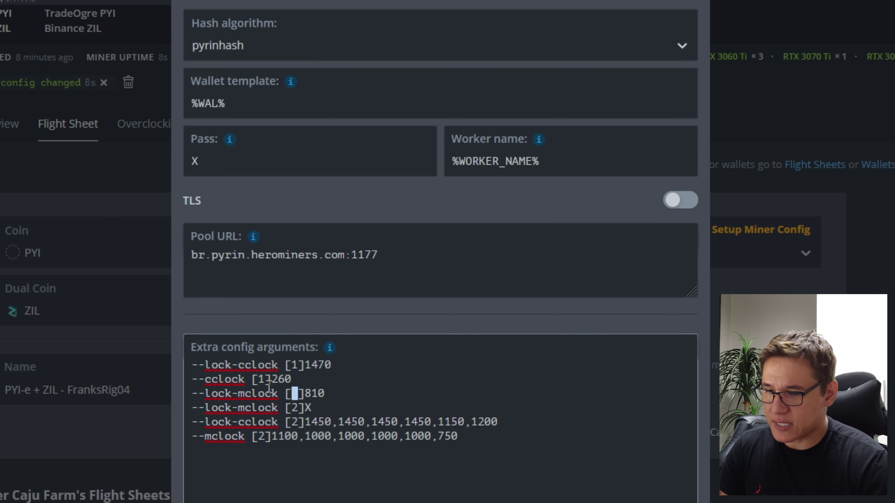
left_click(213, 392)
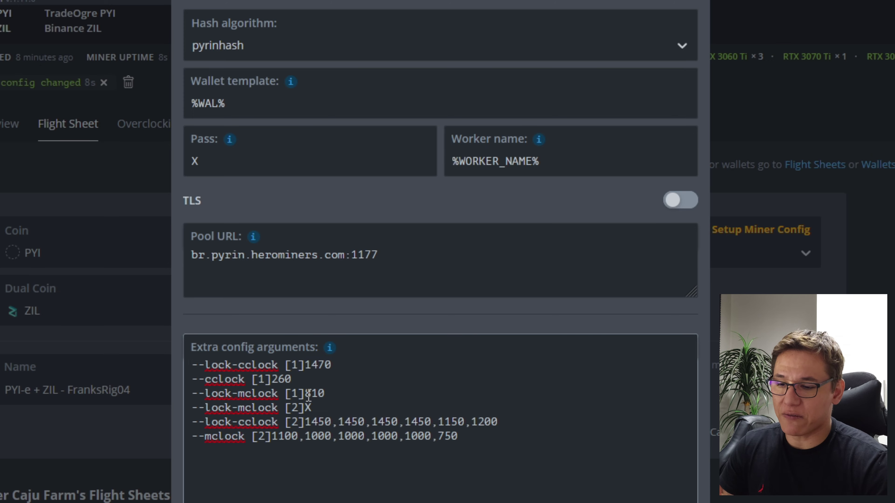
double_click(317, 393)
left_click(342, 393)
left_click_drag(356, 394, 191, 365)
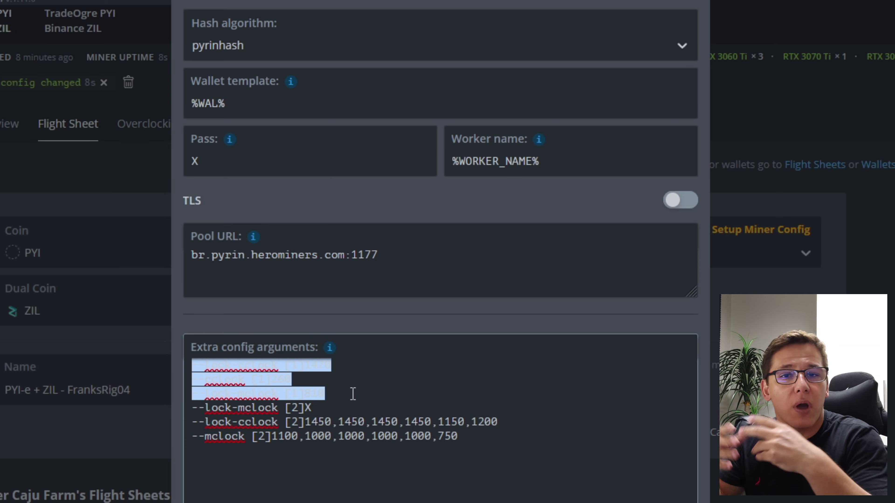
Step: Highlight the --lock-mclock [2] argument to examine how the memory lock is handled while mining ZIL
left_click(335, 408)
key("shift+Left")
key("shift+Left")
key("shift+Left")
key("shift+Left")
key("shift+Left")
key("shift+Left")
key("shift+Left")
key("shift+Left")
key("shift+Left")
key("shift+Left")
key("shift+Left")
key("shift+Left")
key("shift+Left")
key("shift+Left")
key("shift+Left")
key("shift+Left")
key("shift+Left")
key("shift+Left")
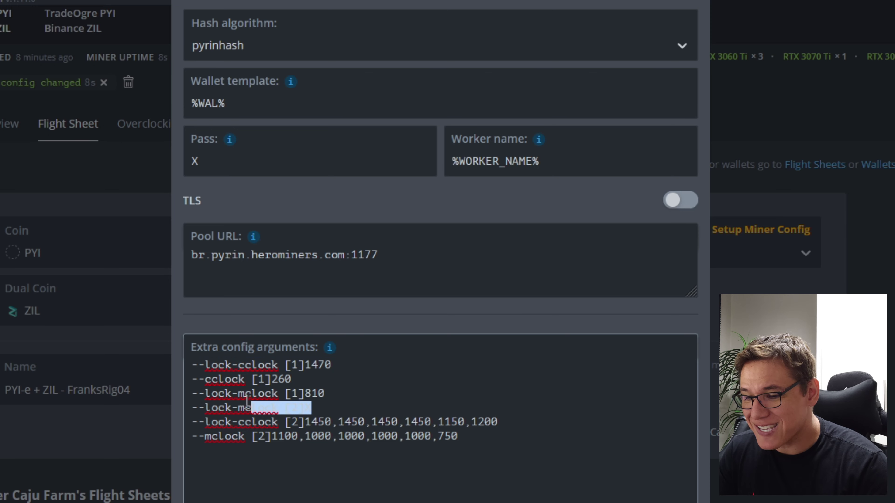
left_click_drag(347, 394, 181, 405)
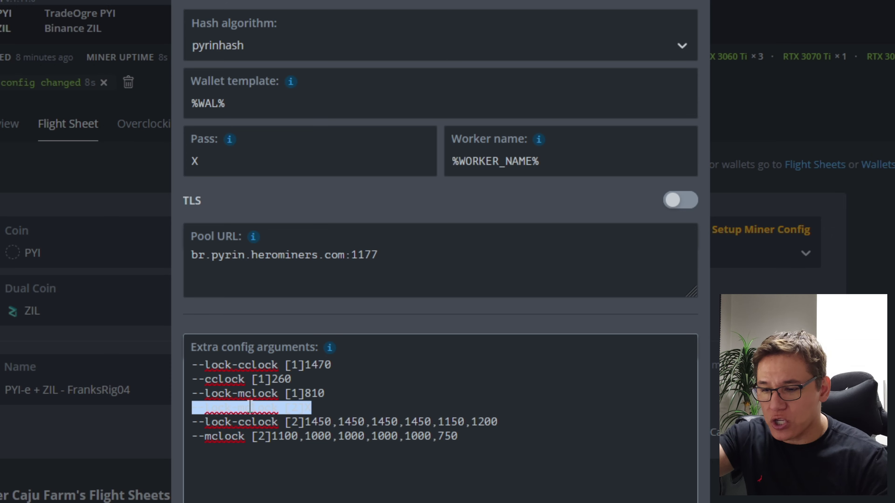
Step: Examine the comma-separated per-card locked core clock values in the --lock-cclock [2] argument for ZIL
left_click(231, 436)
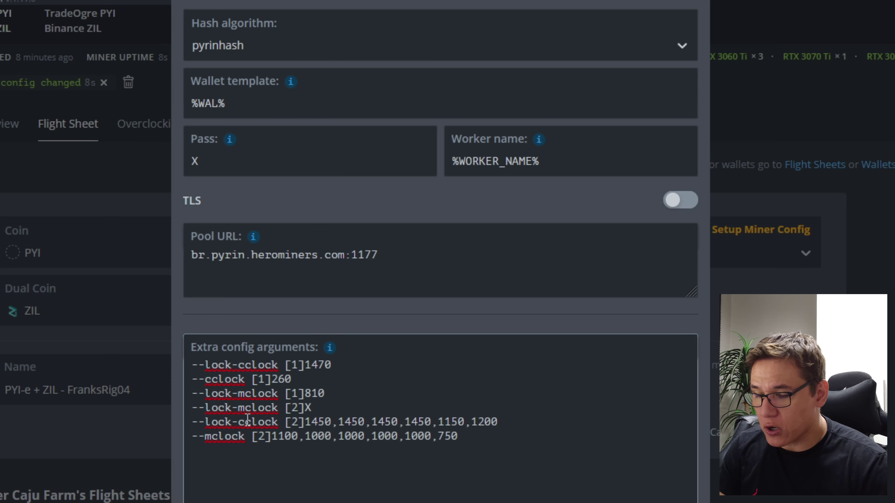
double_click(318, 422)
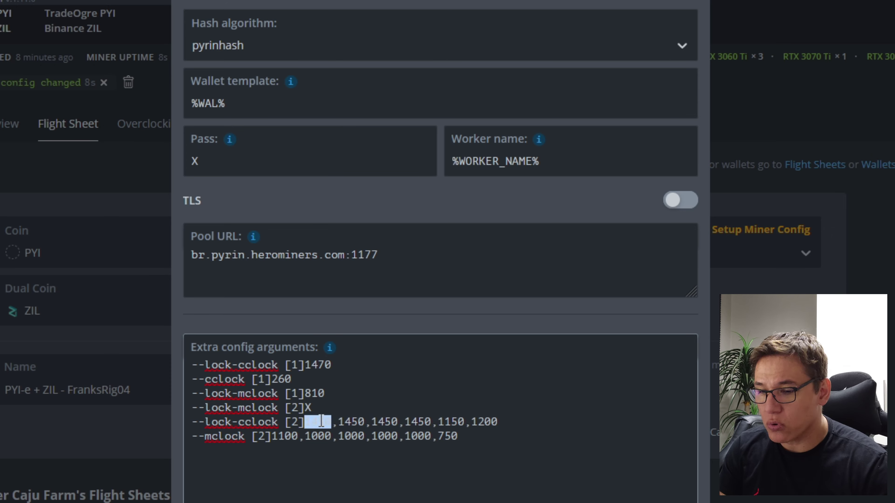
left_click(362, 421)
double_click(385, 422)
left_click(418, 422)
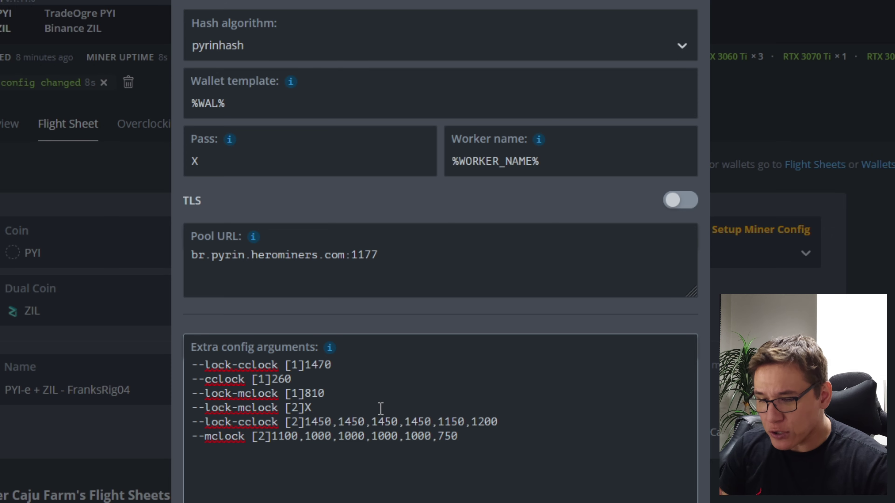
left_click_drag(333, 422, 565, 424)
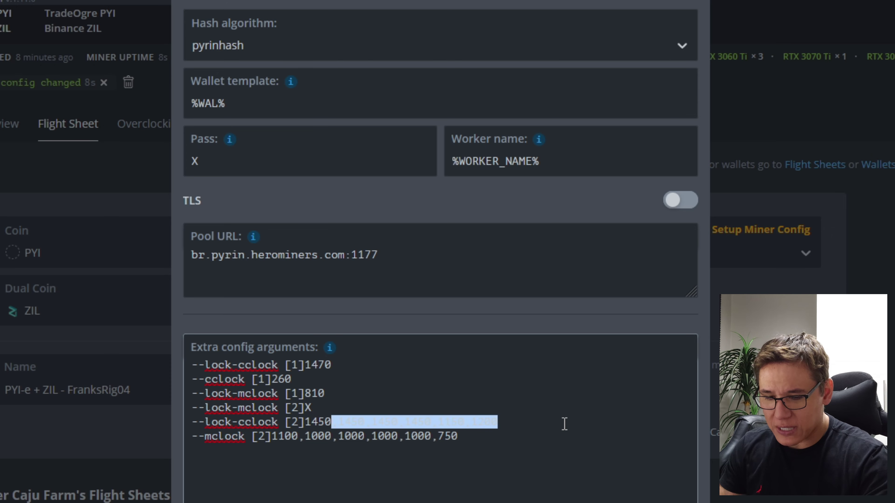
left_click(524, 426)
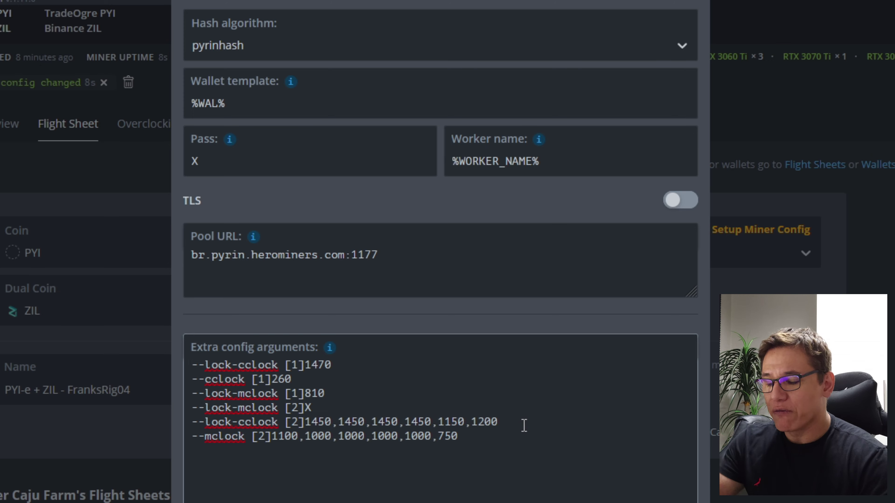
double_click(317, 422)
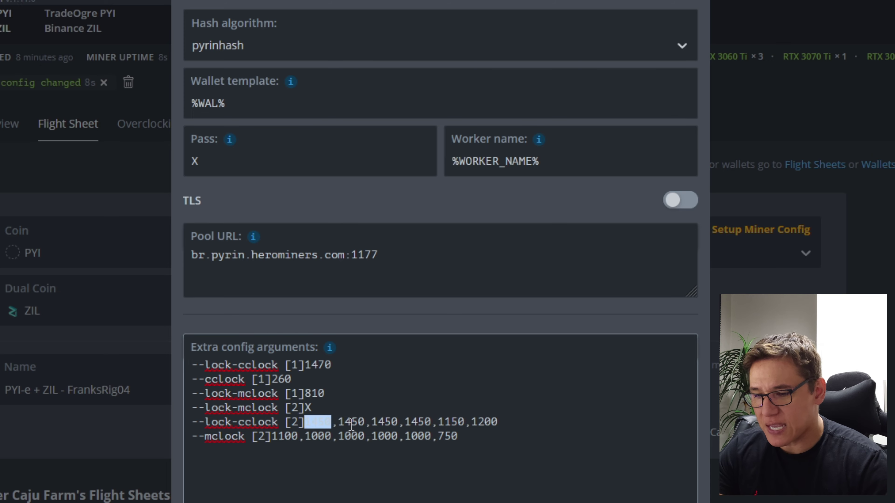
double_click(351, 423)
double_click(384, 422)
double_click(419, 422)
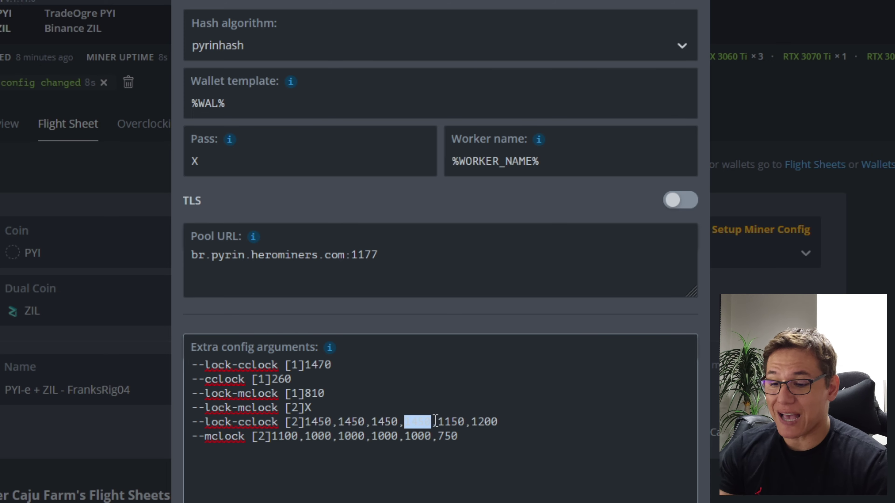
double_click(453, 422)
double_click(482, 423)
left_click(526, 425)
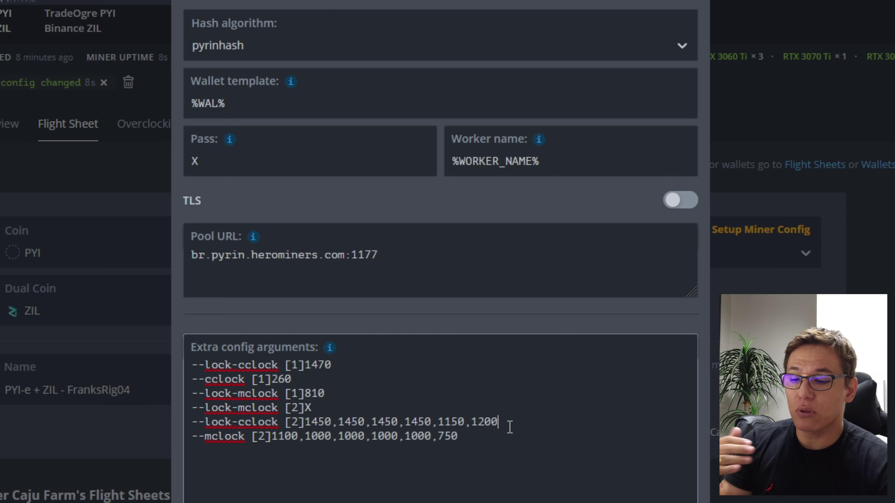
left_click_drag(510, 427, 313, 422)
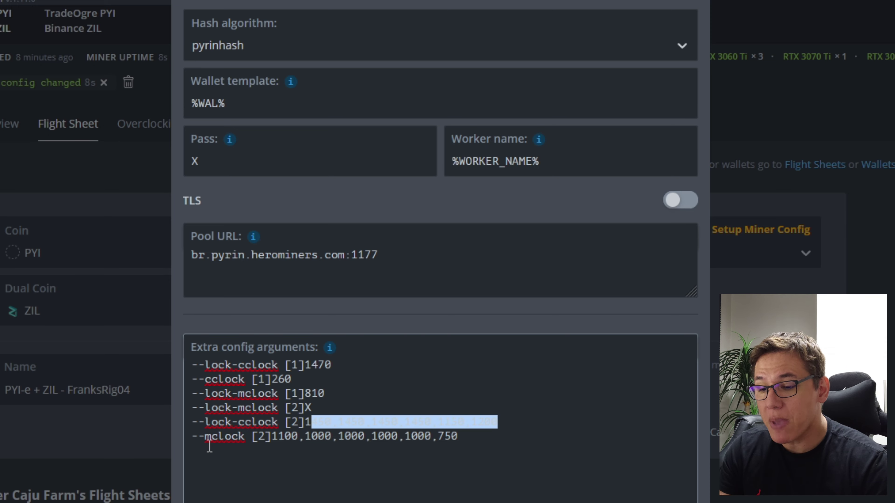
Step: Examine the comma-separated per-card memory clock values in the --mclock [2] argument for ZIL
double_click(288, 438)
double_click(318, 437)
double_click(384, 437)
left_click(392, 437)
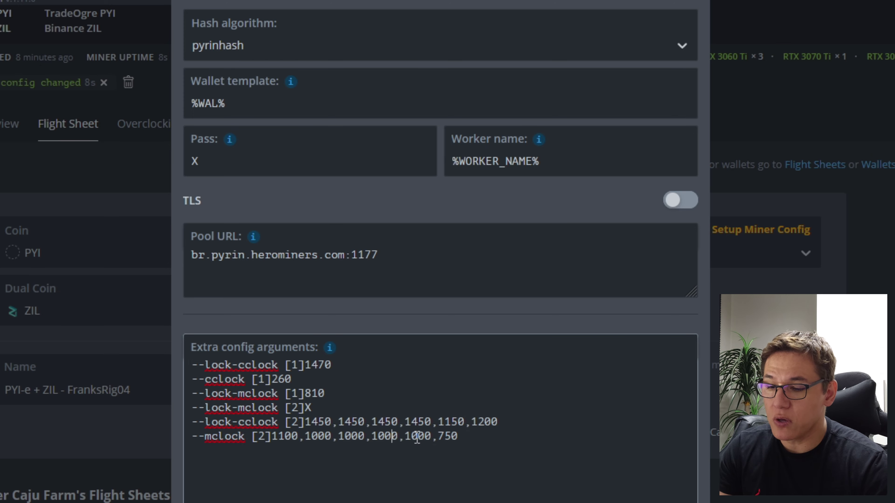
double_click(417, 437)
double_click(448, 438)
left_click(558, 459)
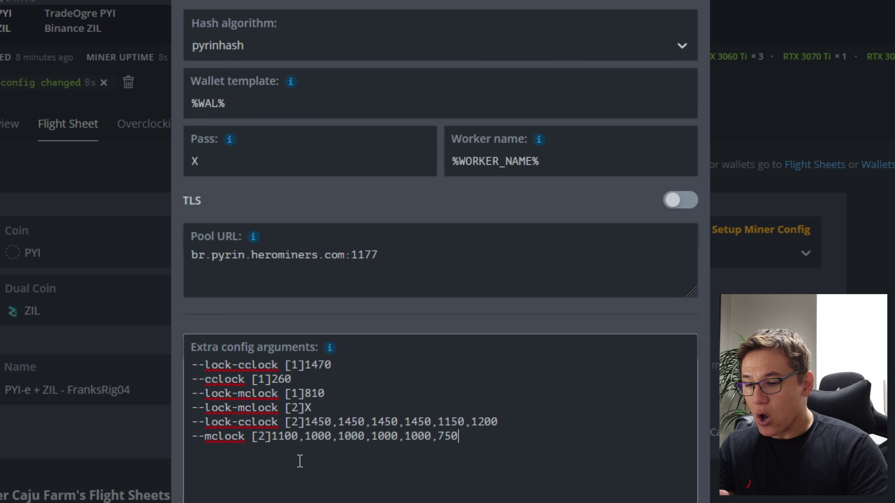
left_click_drag(457, 437, 217, 437)
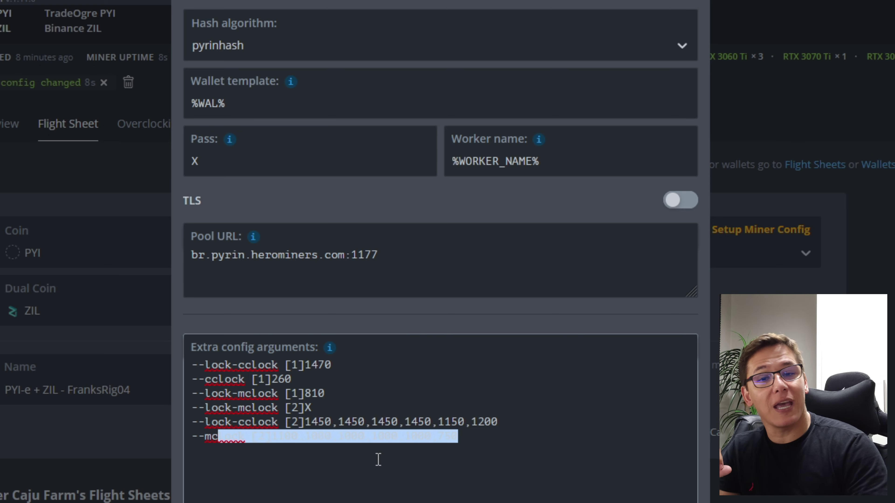
left_click(468, 474)
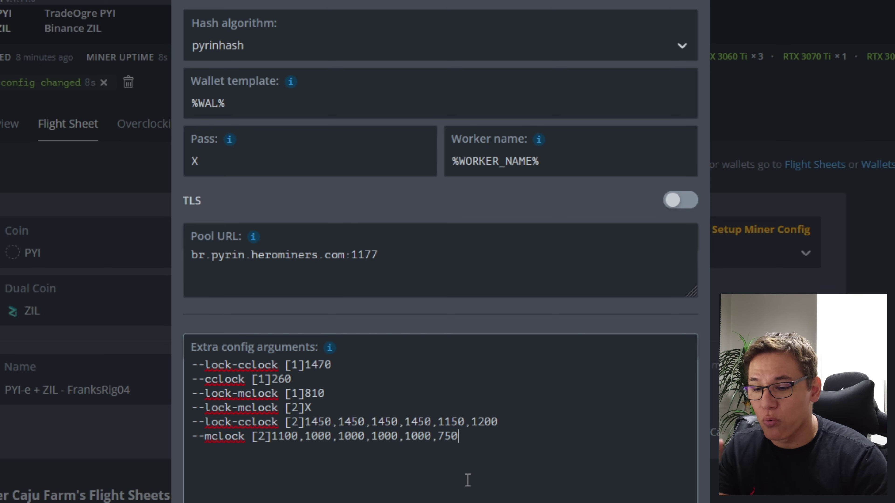
double_click(317, 437)
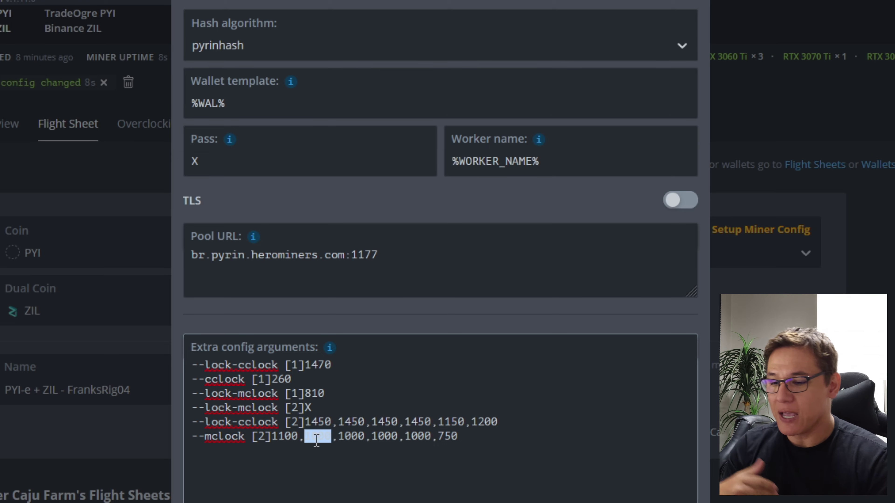
left_click(331, 500)
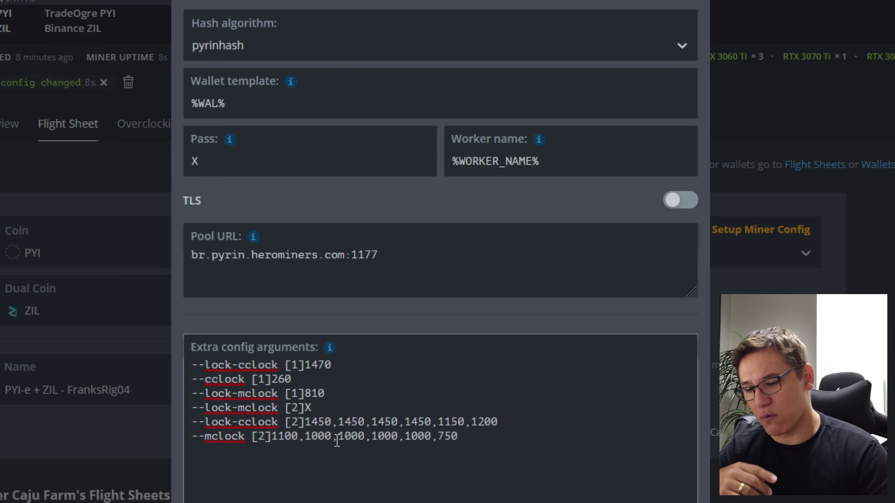
double_click(327, 437)
double_click(451, 437)
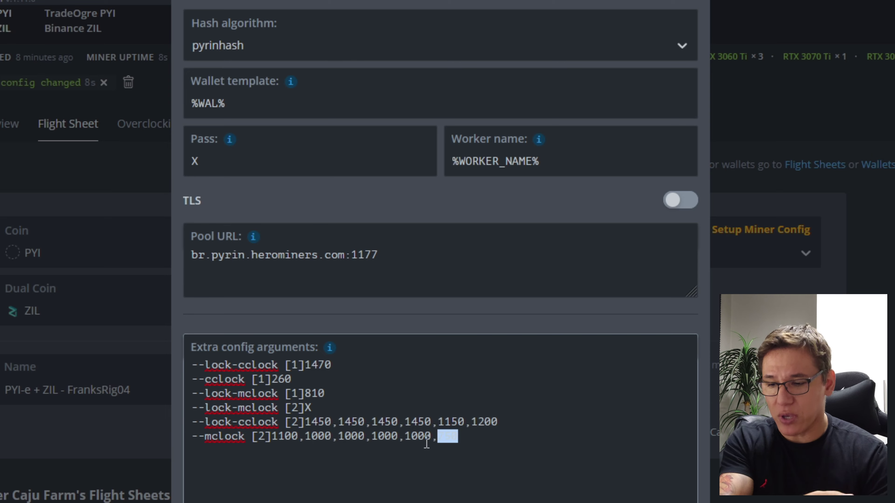
double_click(297, 437)
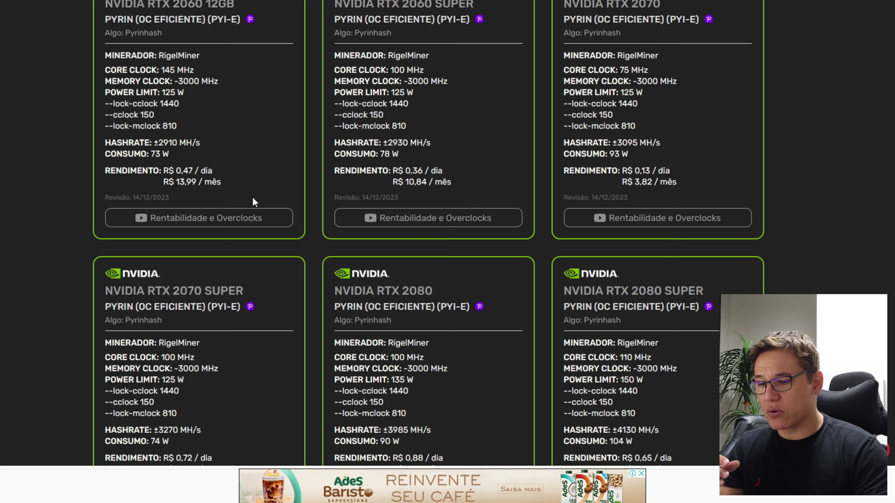
Step: On the mining overclocks website, filter the list by PYI-e + ZIL dual mining and examine the GTX 1080 Ti's Rigel arguments
scroll(253, 177, "up", 20)
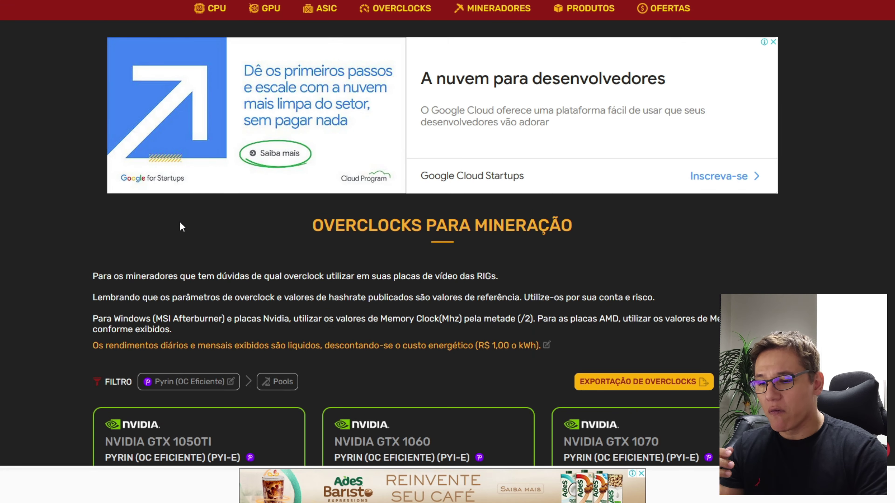
left_click(185, 381)
scroll(277, 254, "down", 2)
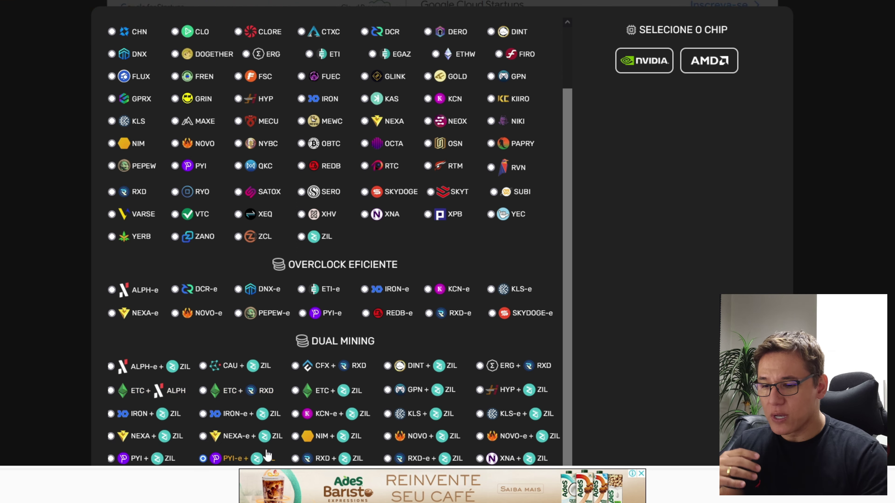
left_click(388, 390)
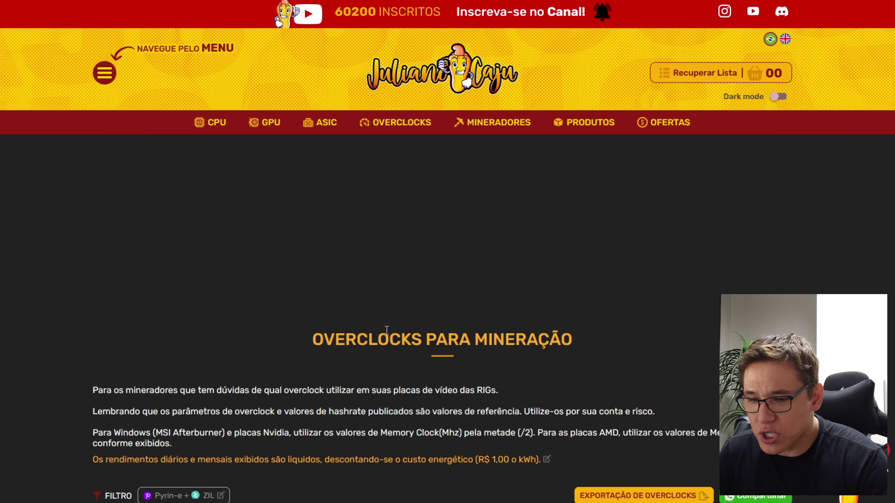
scroll(364, 182, "down", 15)
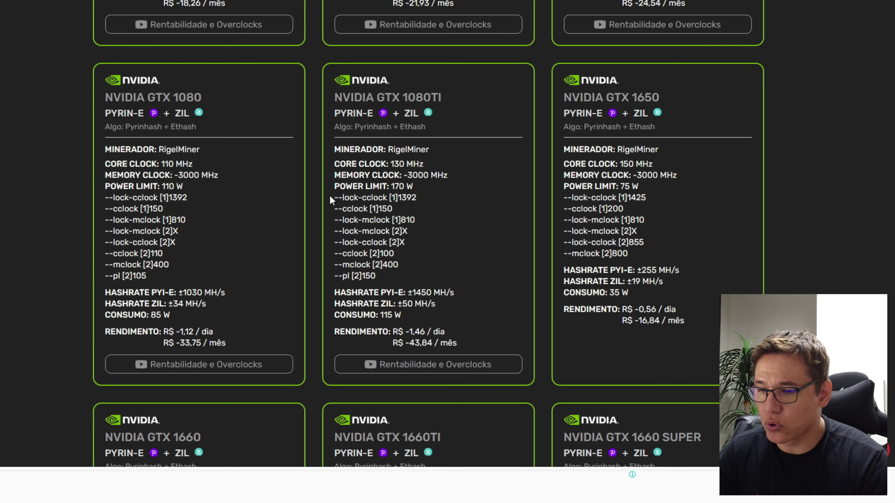
left_click_drag(329, 195, 411, 272)
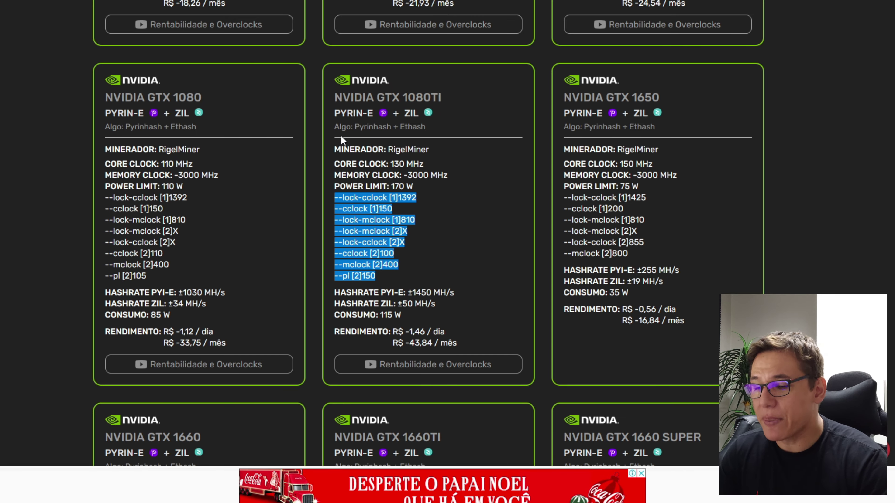
scroll(387, 270, "down", 20)
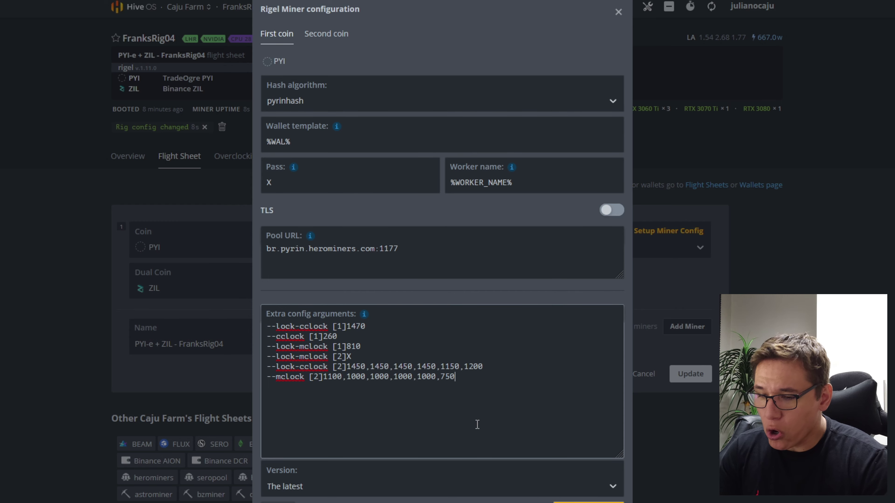
Step: Back in Hive OS, review the [1] and [2] clock argument groups and apply the Rigel Miner configuration
left_click_drag(477, 425, 267, 327)
left_click(403, 412)
left_click_drag(376, 347, 253, 324)
left_click_drag(502, 377, 267, 355)
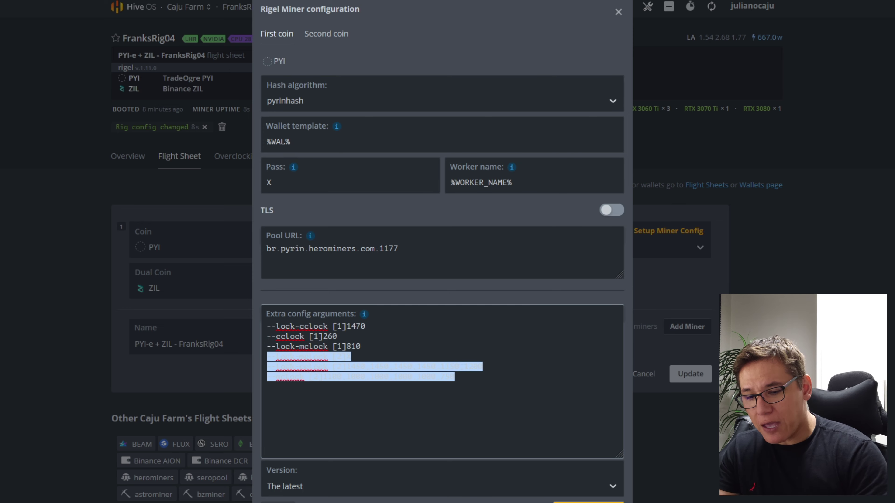
left_click(589, 501)
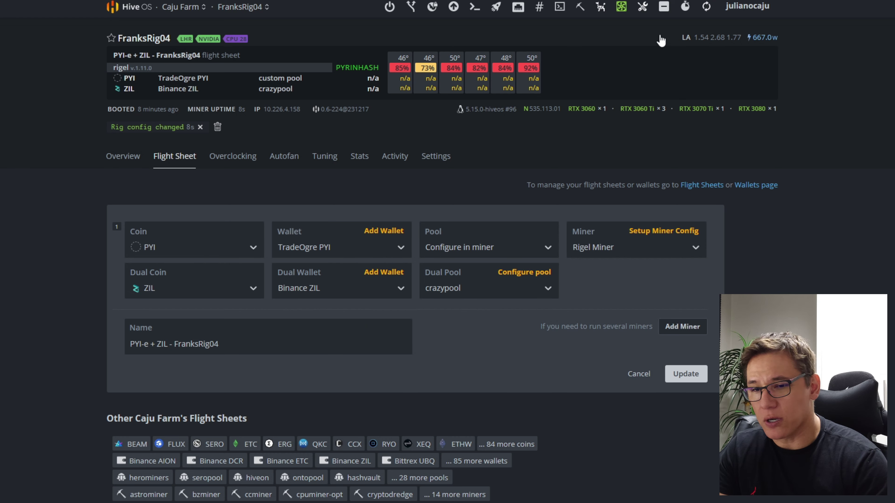